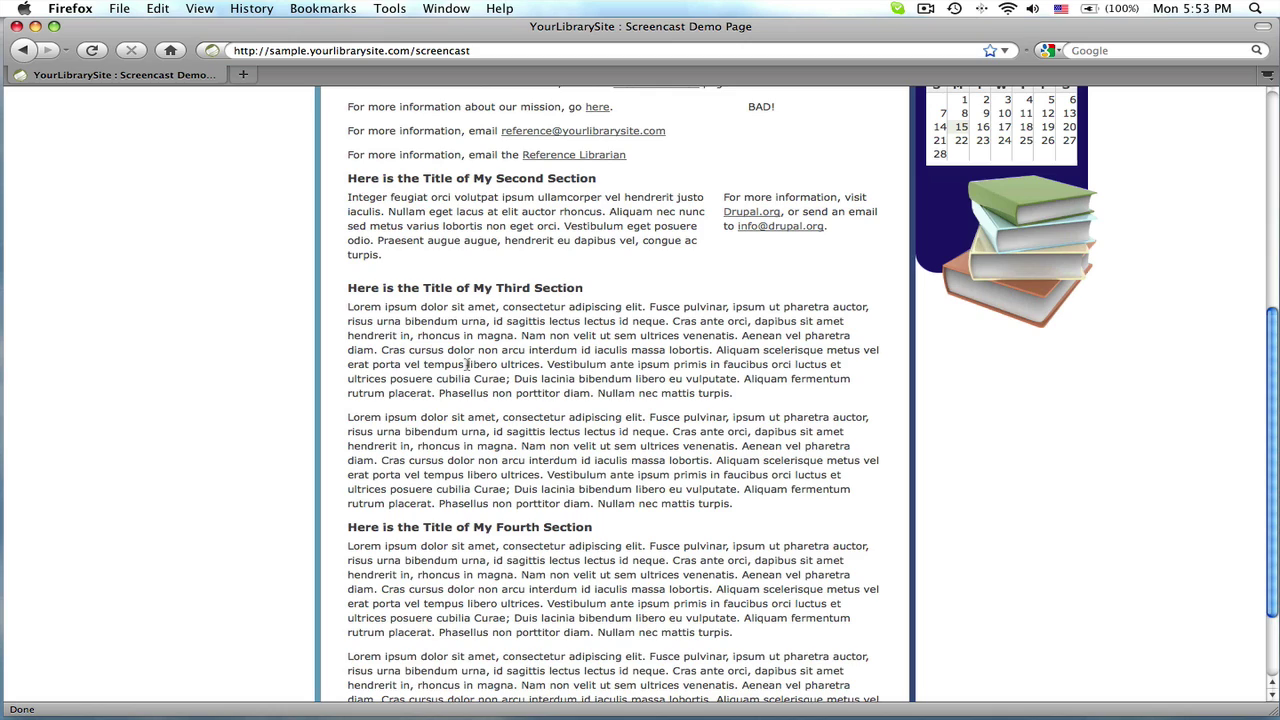
- Open the Screencast Demo Page for editing and change the third section's text block to Text And Asset
{"action": "left_click_drag", "start_coordinate": [1275, 358], "coordinate": [1270, 128]}
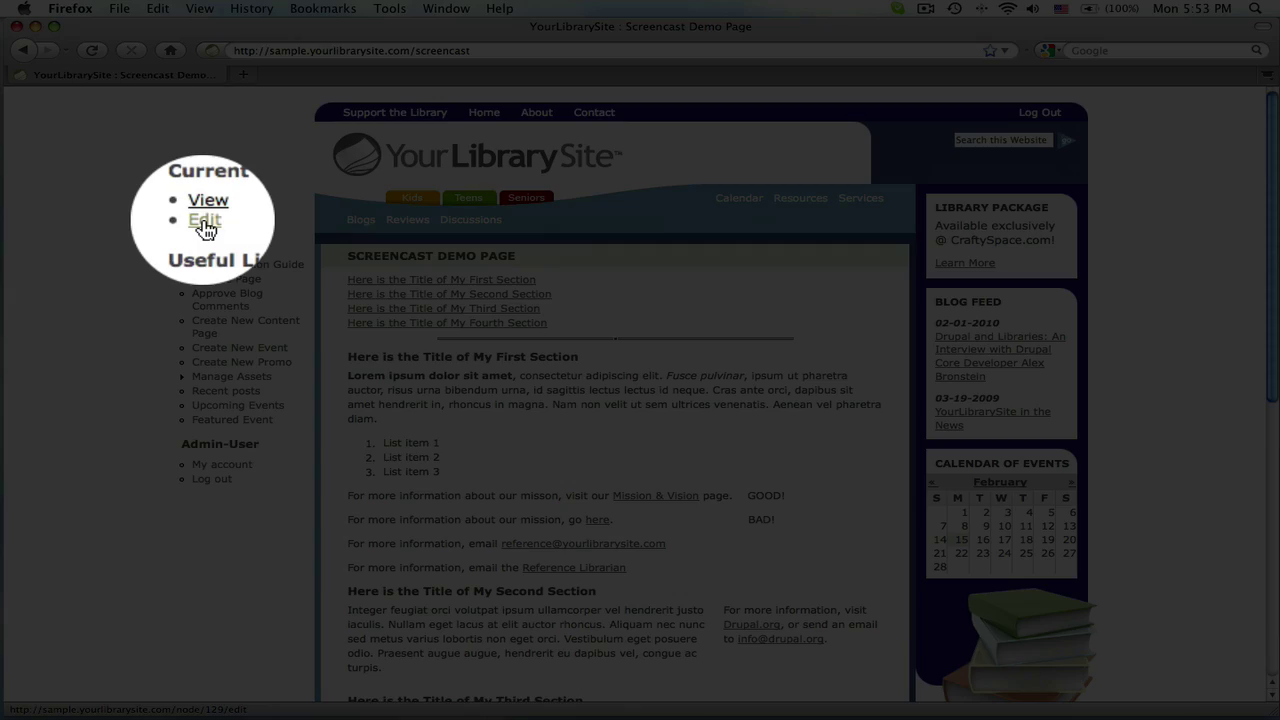
{"action": "left_click", "coordinate": [205, 225]}
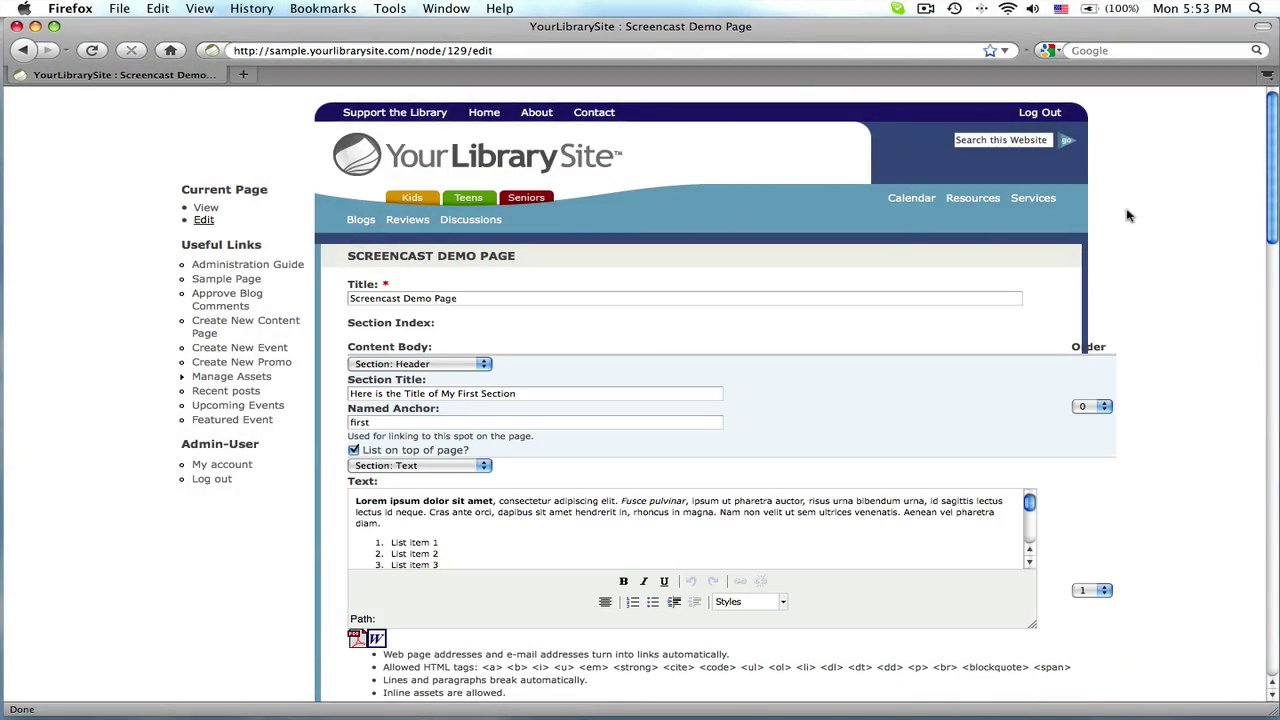
{"action": "left_click_drag", "start_coordinate": [1273, 186], "coordinate": [1268, 517]}
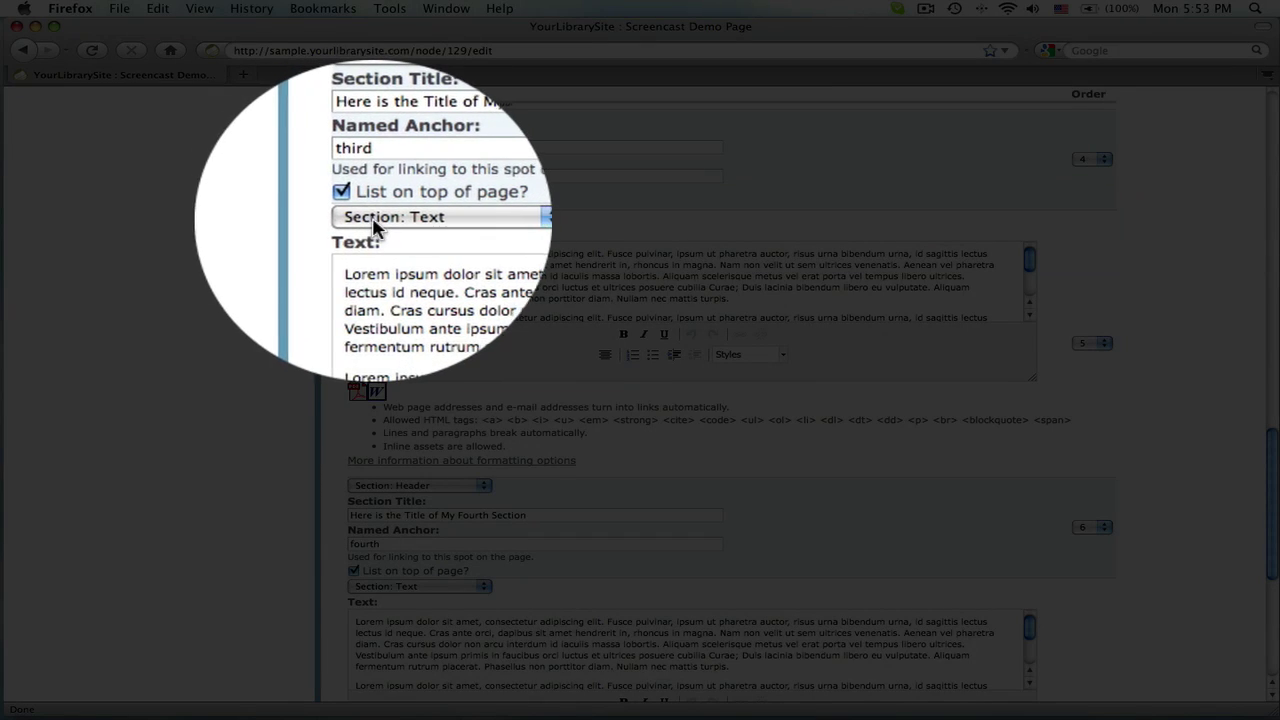
{"action": "left_click", "coordinate": [485, 220]}
{"action": "left_click", "coordinate": [450, 332]}
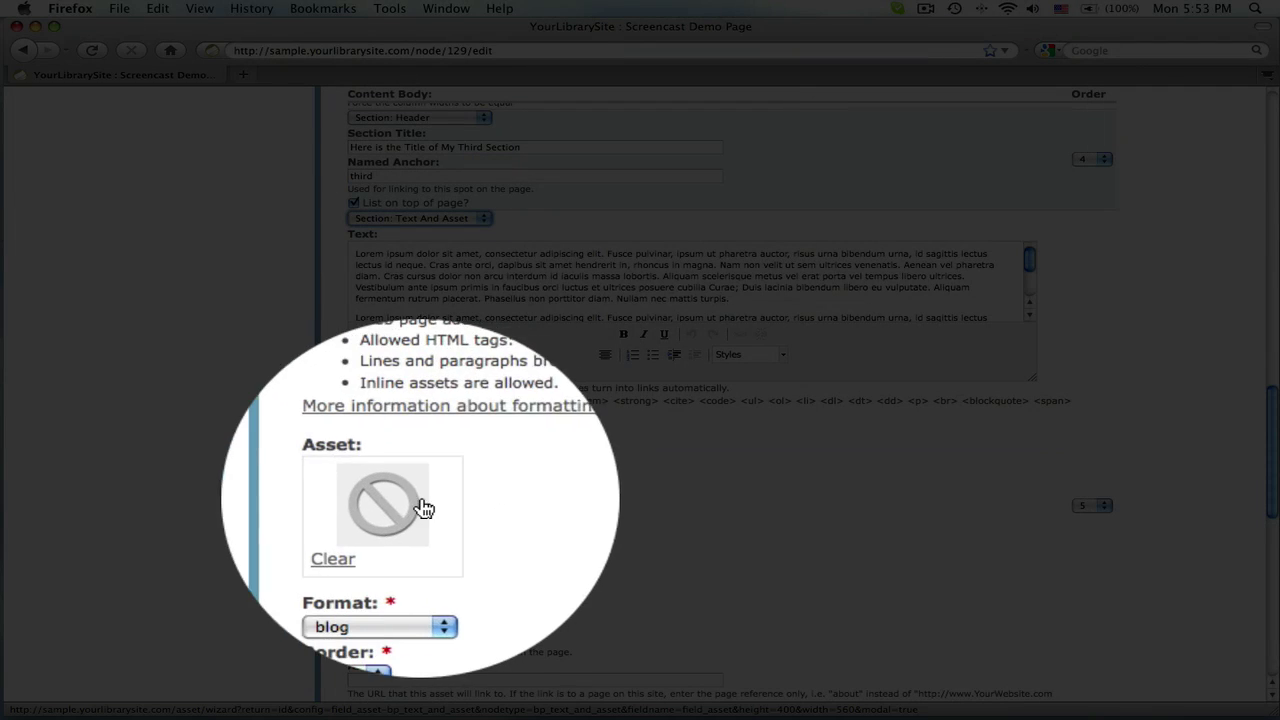
- Start a new file asset for the third section, titled "Jefferson Library" and stored in the Demos directory
{"action": "left_click", "coordinate": [398, 505]}
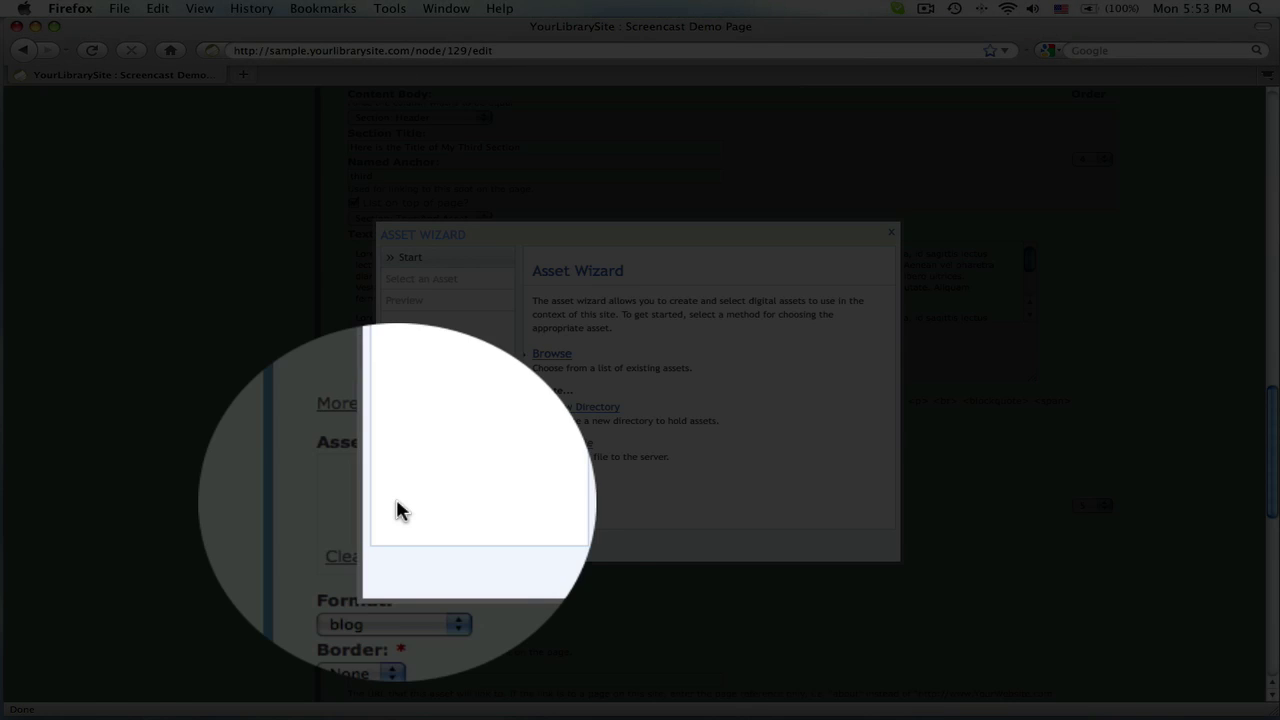
{"action": "left_click", "coordinate": [576, 450]}
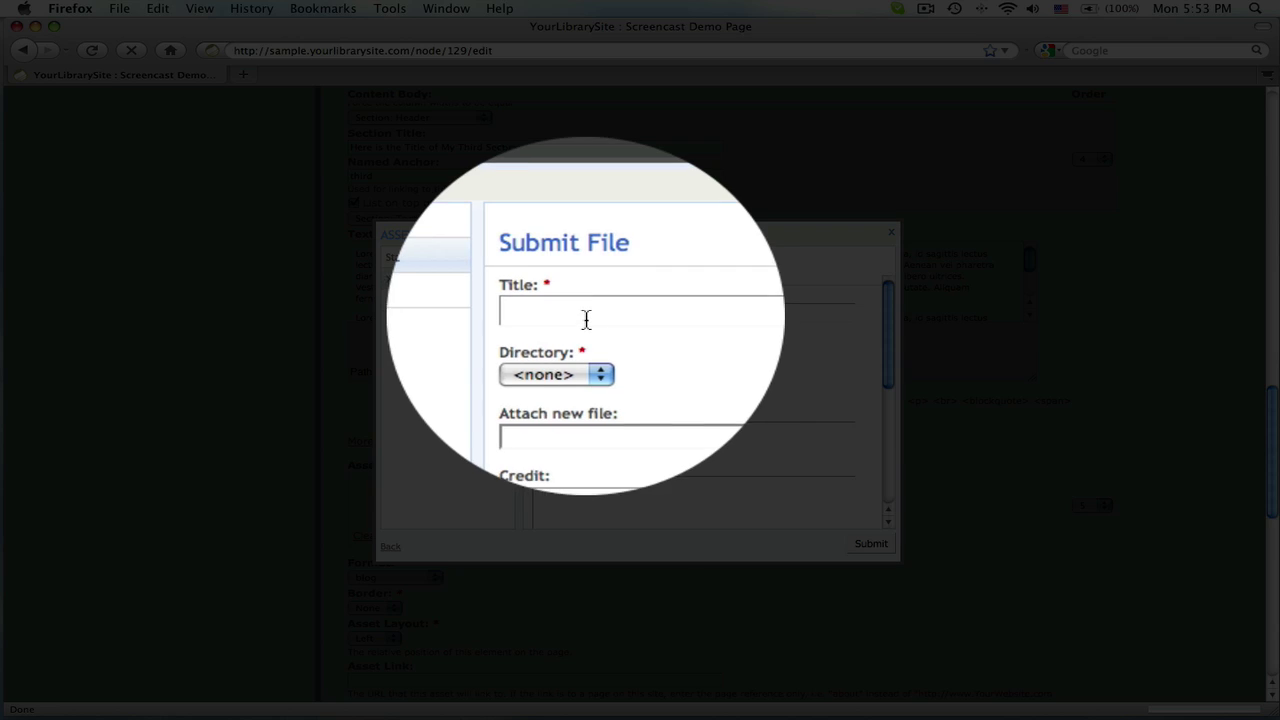
{"action": "left_click", "coordinate": [588, 318]}
{"action": "type", "text": "J"}
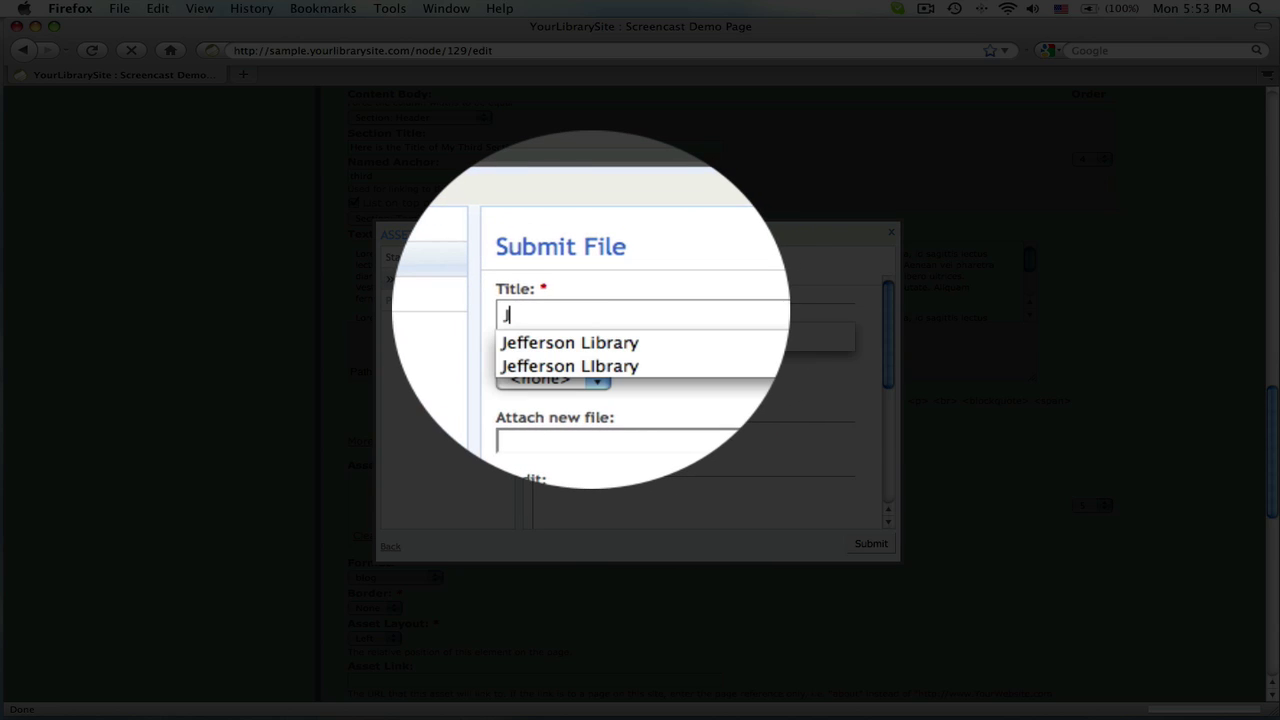
{"action": "type", "text": "efferson Lib"}
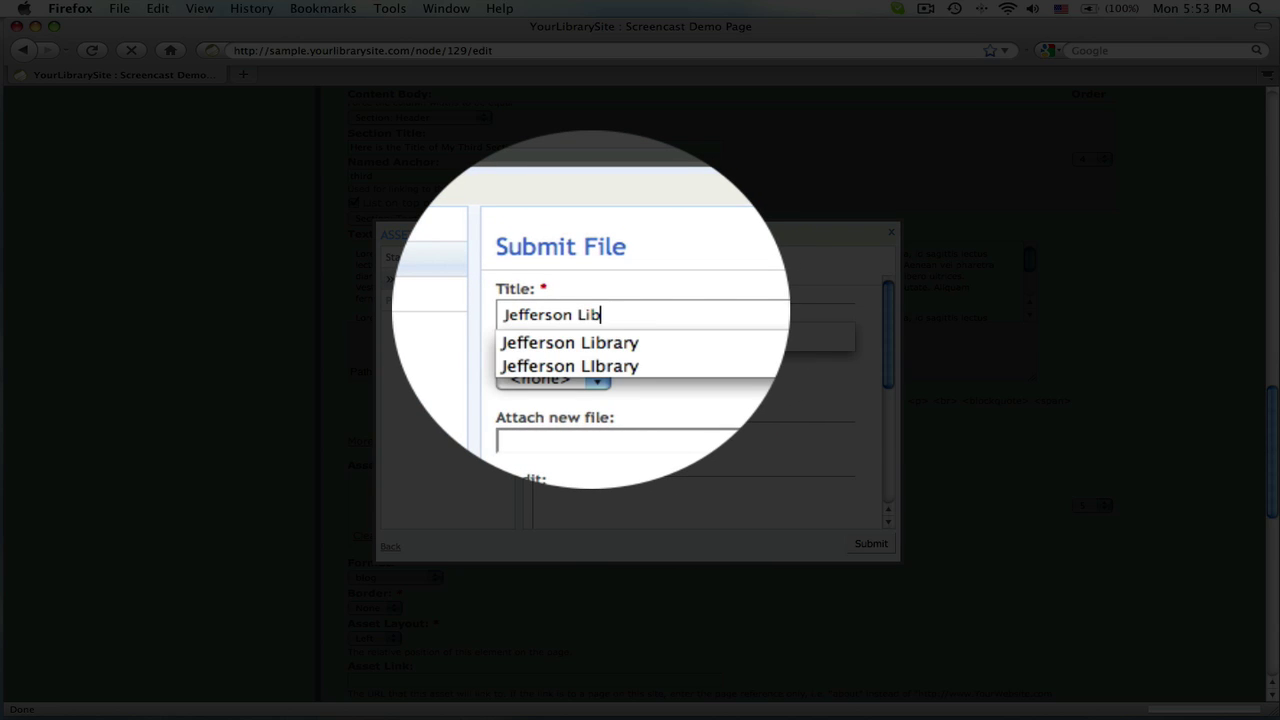
{"action": "type", "text": "rary"}
{"action": "key", "text": "Escape"}
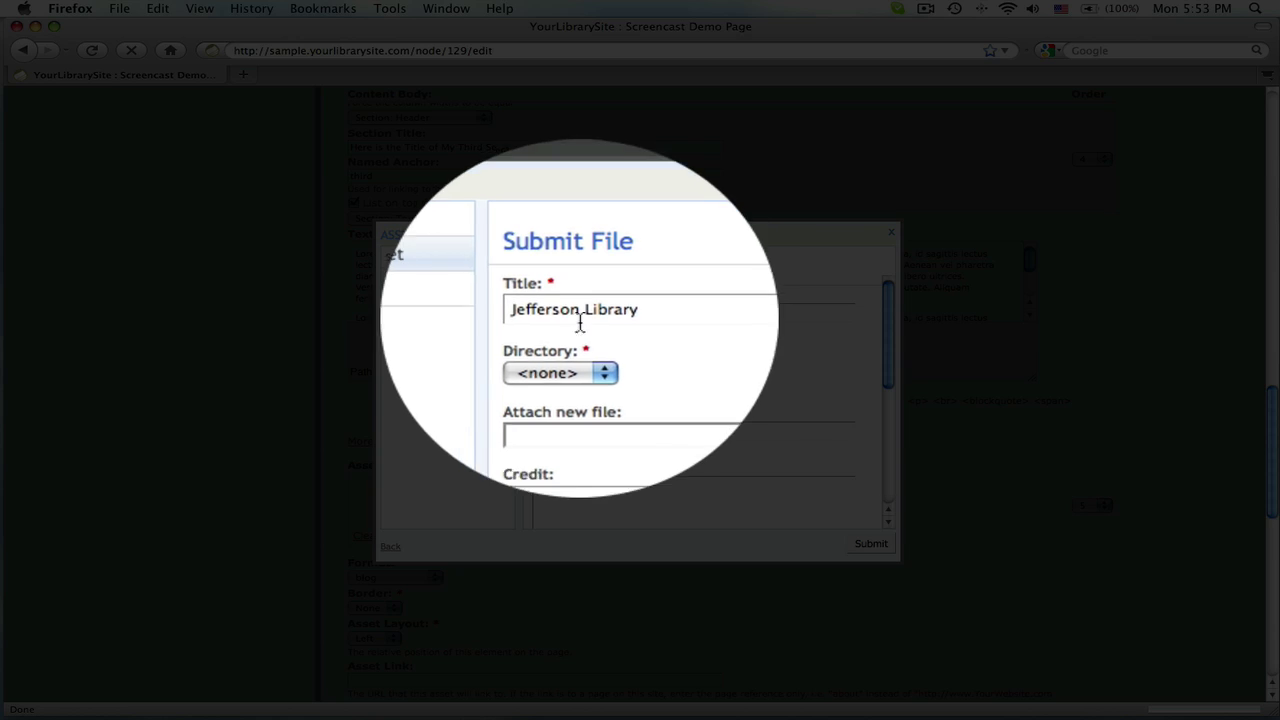
{"action": "left_click", "coordinate": [595, 355]}
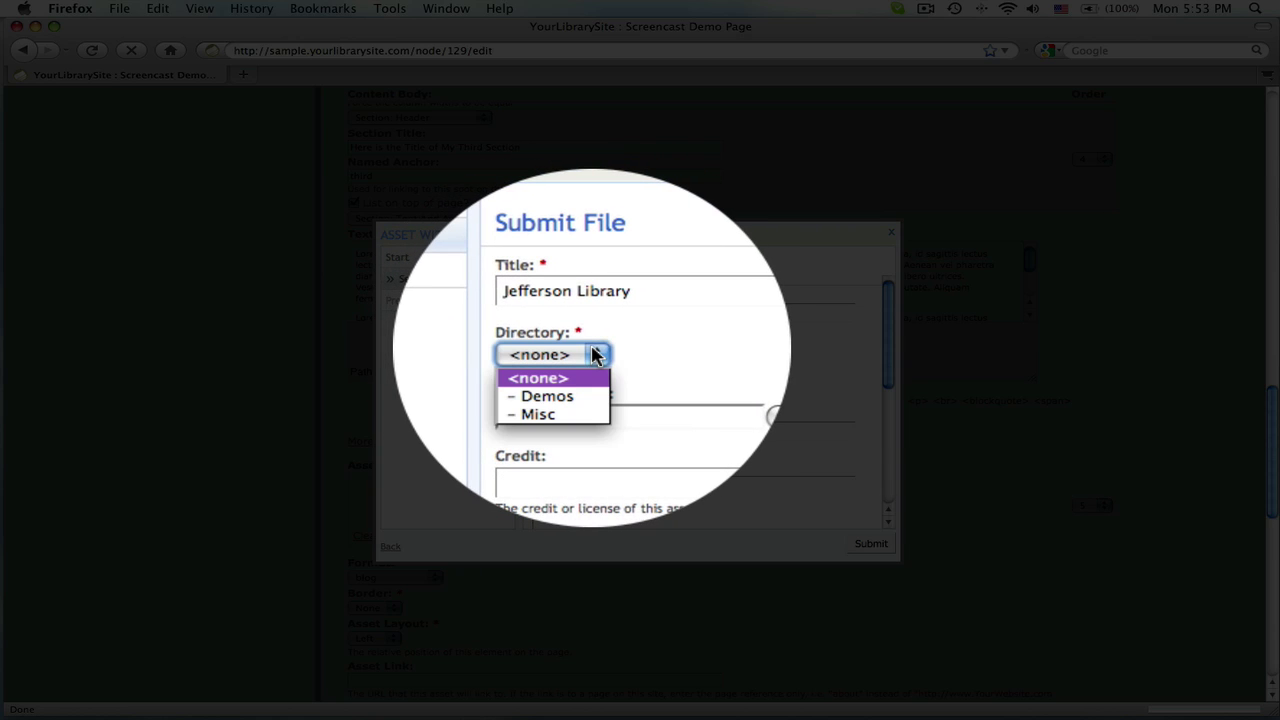
{"action": "left_click", "coordinate": [550, 396]}
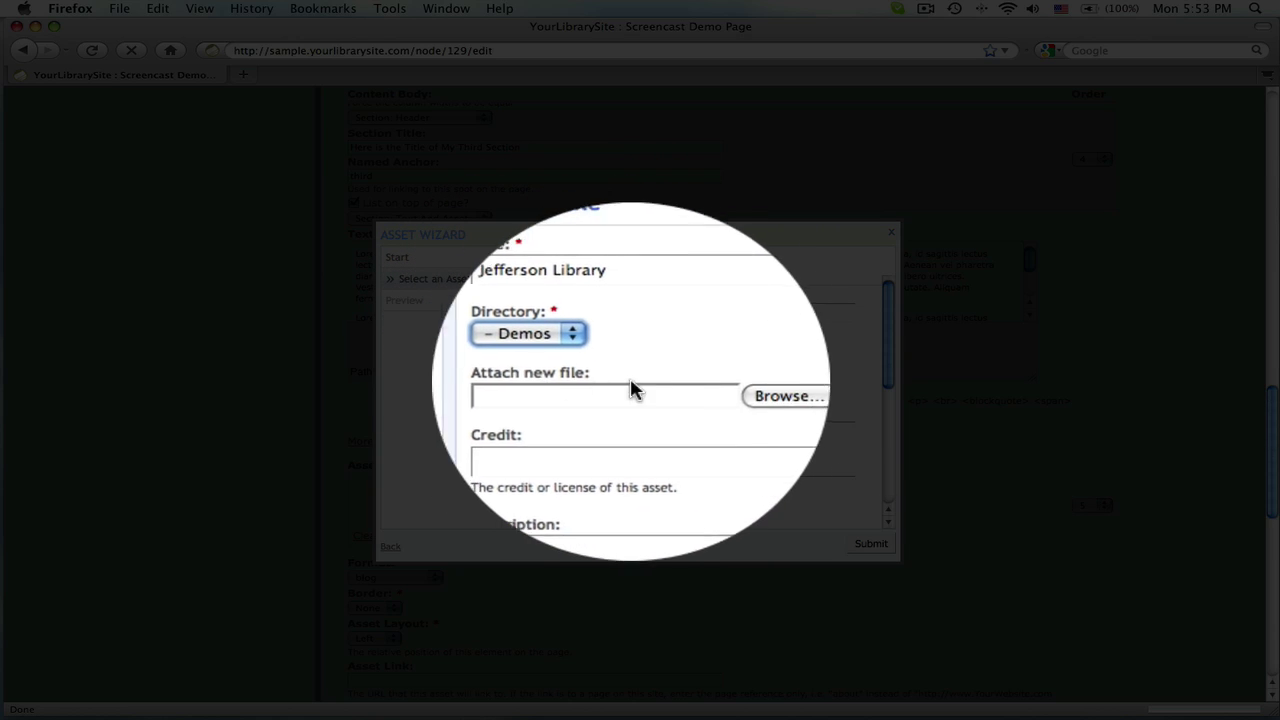
- Attach the file jefferson_library.jpg from the Desktop to the new asset
{"action": "left_click", "coordinate": [725, 393]}
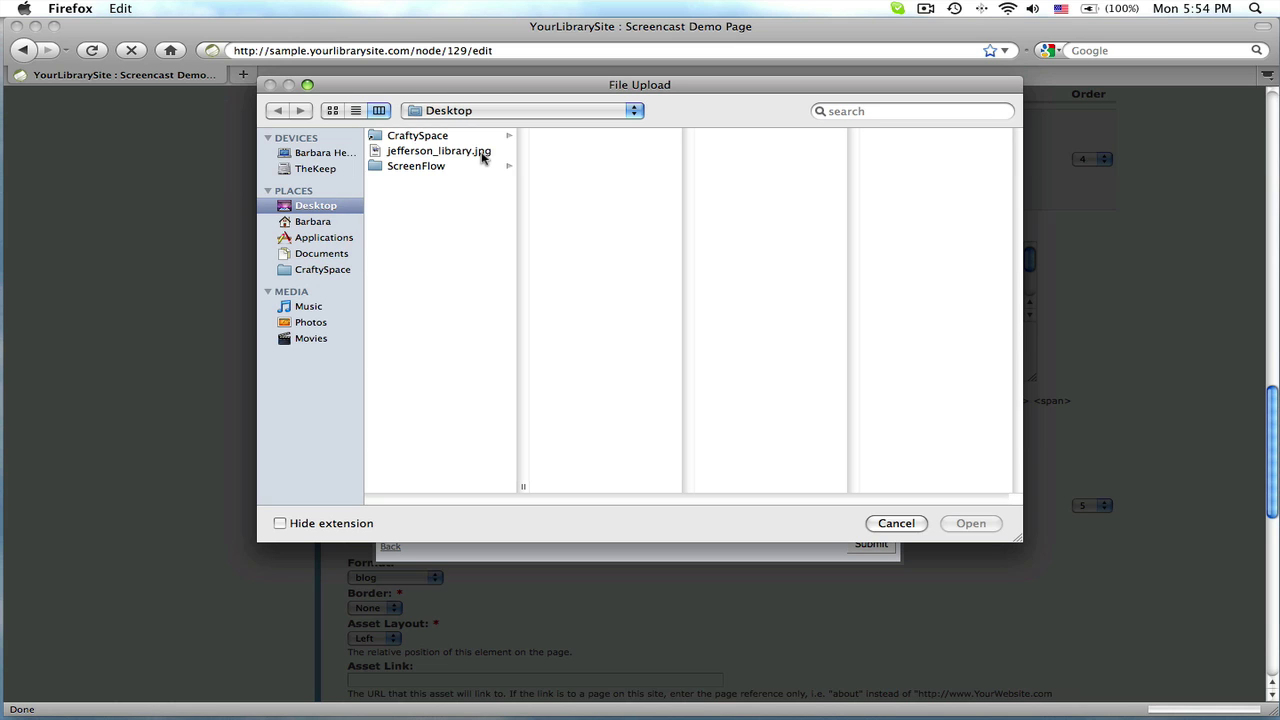
{"action": "left_click", "coordinate": [470, 152]}
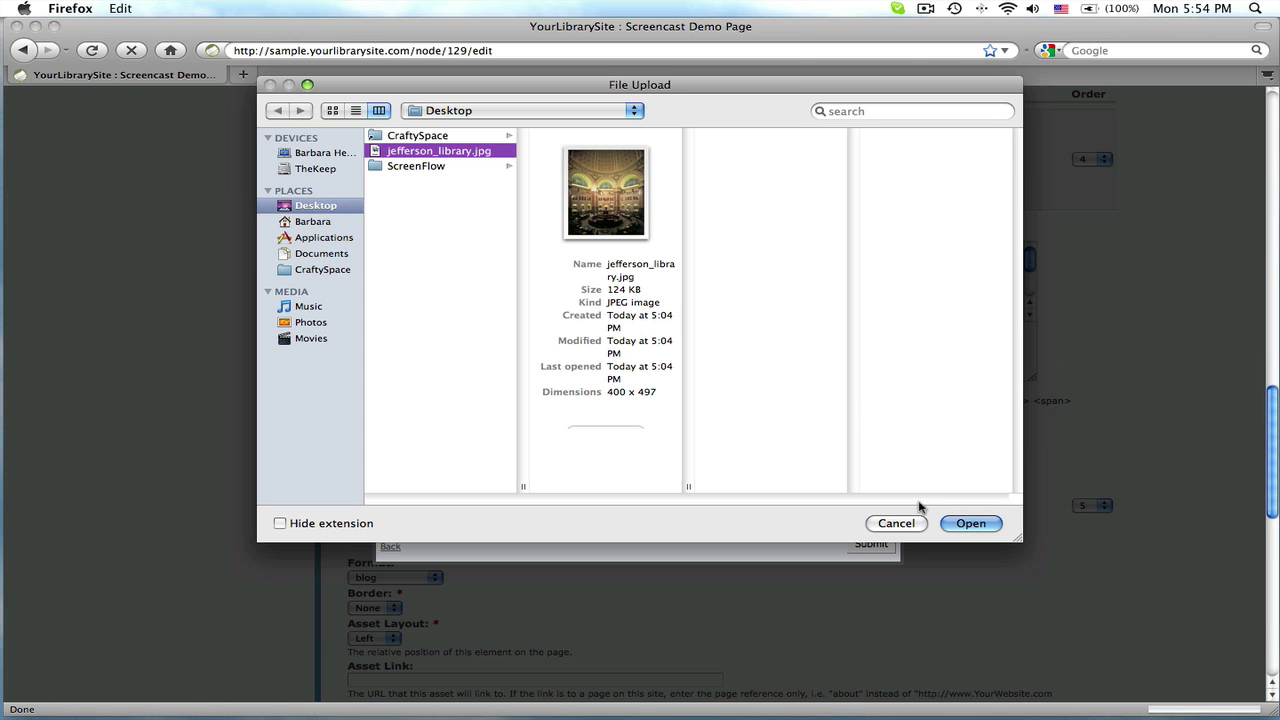
{"action": "left_click", "coordinate": [959, 524]}
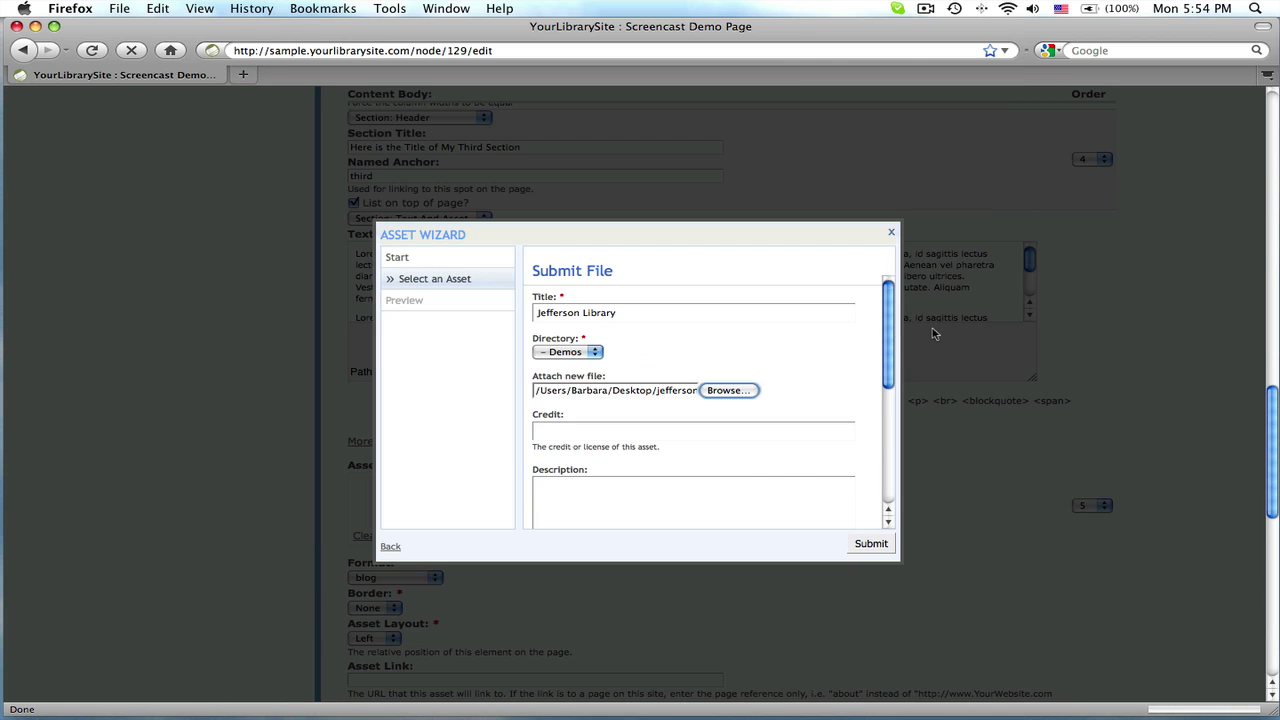
- Try Private permissions limited to the administrator role, and restore the asset's Public permission
{"action": "scroll", "coordinate": [897, 333], "scroll_direction": "down", "scroll_amount": 3}
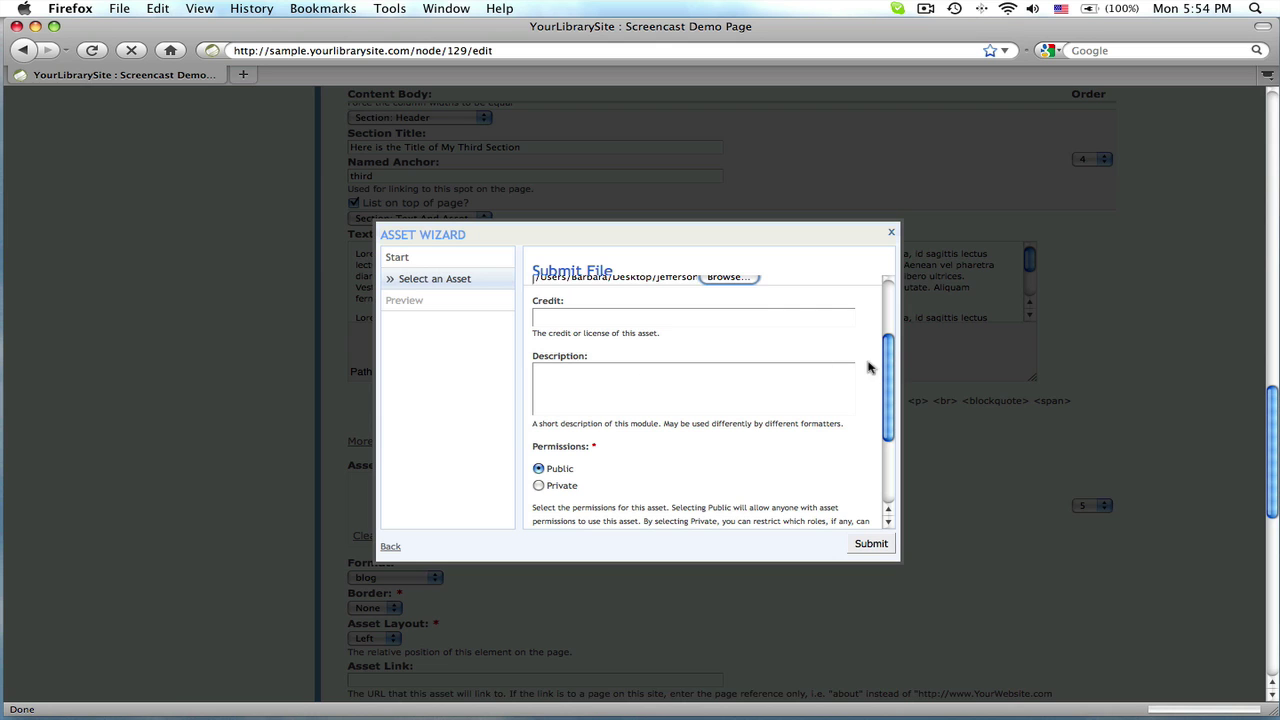
{"action": "left_click_drag", "start_coordinate": [886, 354], "coordinate": [892, 424]}
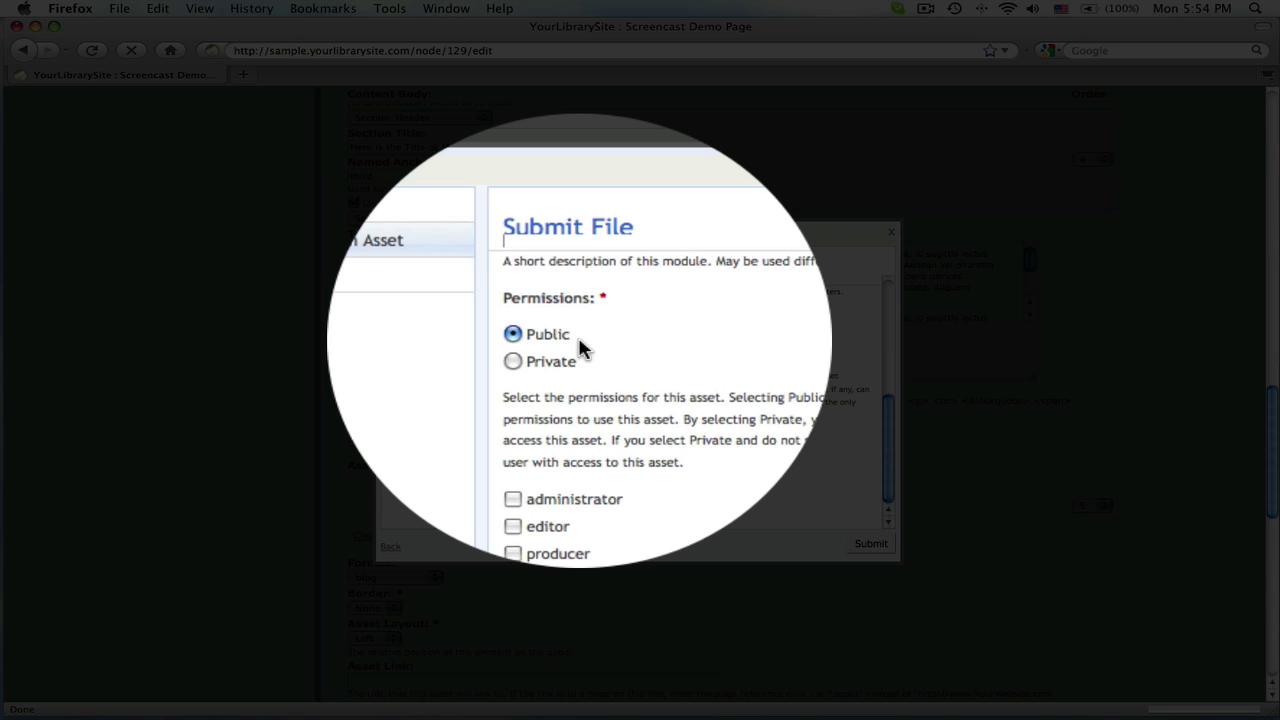
{"action": "left_click", "coordinate": [528, 358]}
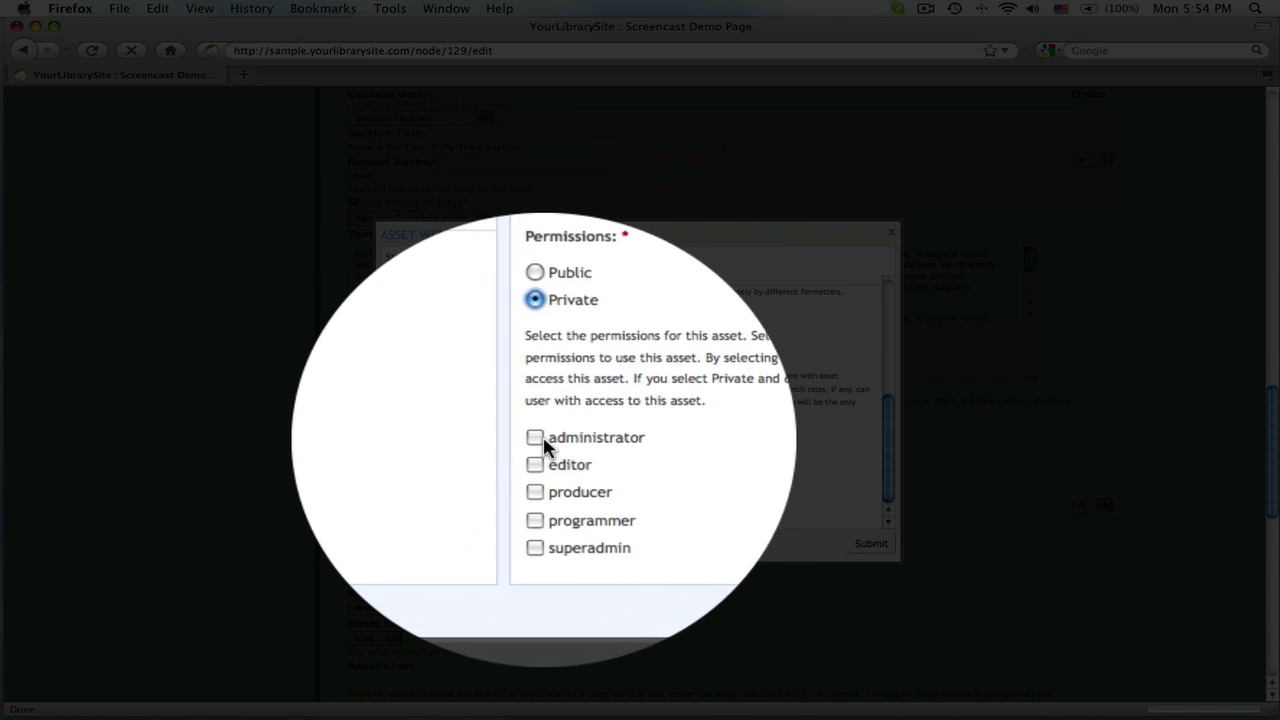
{"action": "left_click", "coordinate": [538, 441]}
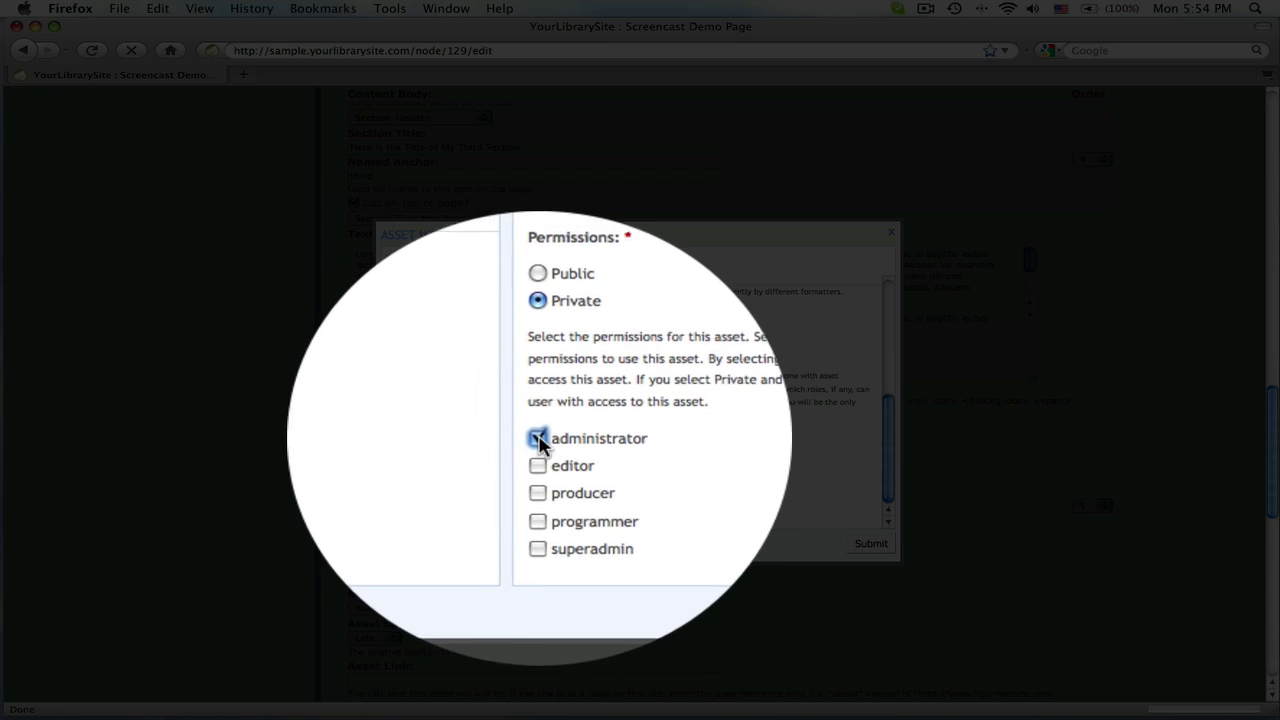
{"action": "left_click", "coordinate": [540, 441]}
{"action": "left_click", "coordinate": [538, 337]}
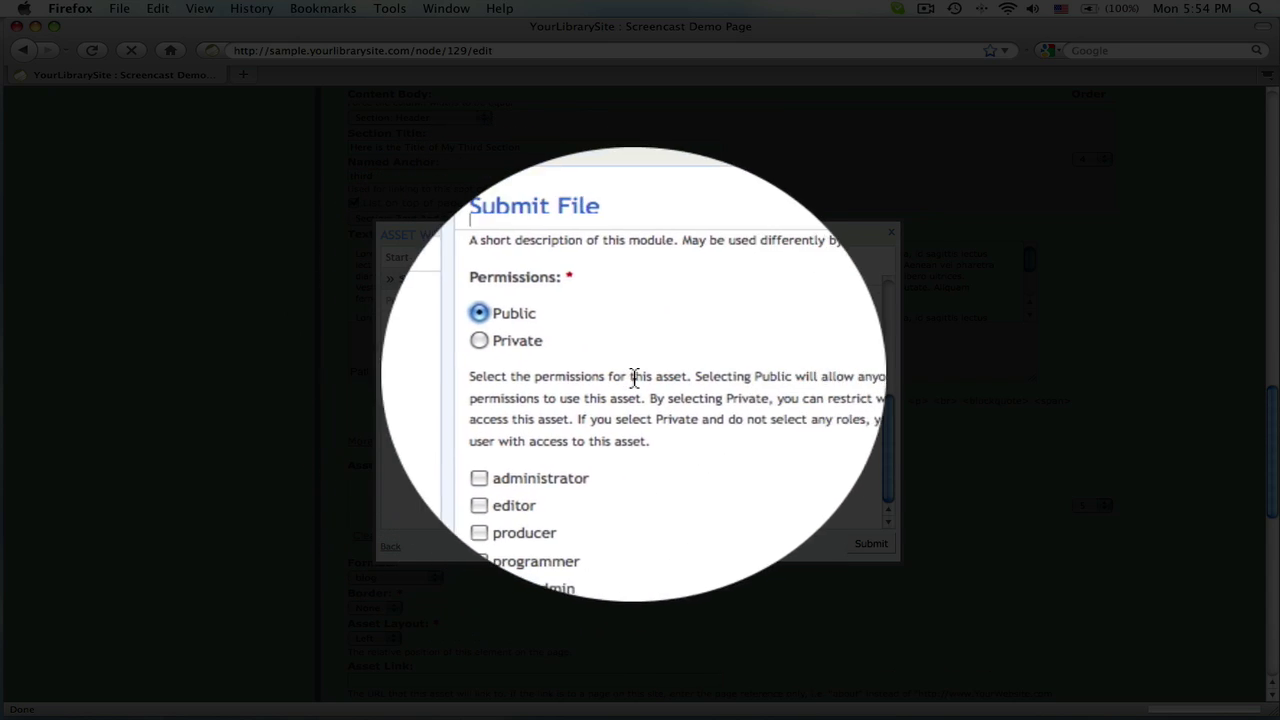
- Submit the new file and finish the asset wizard to place the image in the third section
{"action": "left_click", "coordinate": [878, 543]}
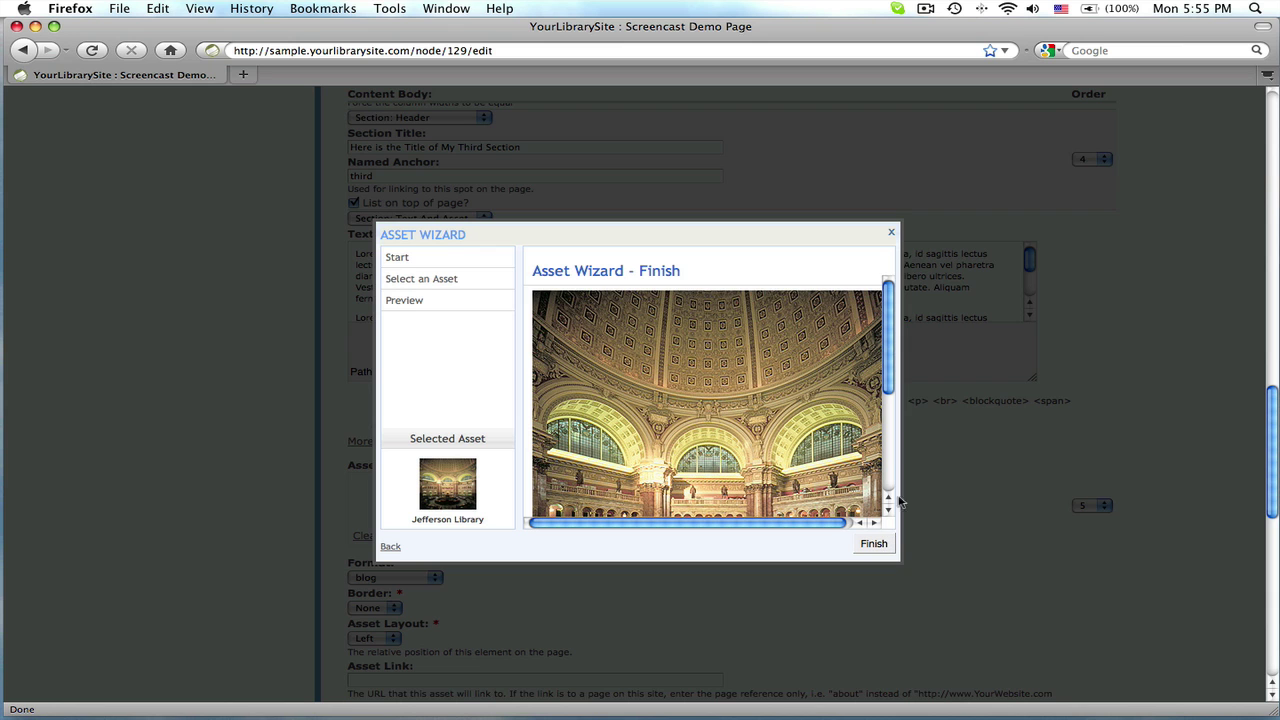
{"action": "left_click", "coordinate": [874, 543]}
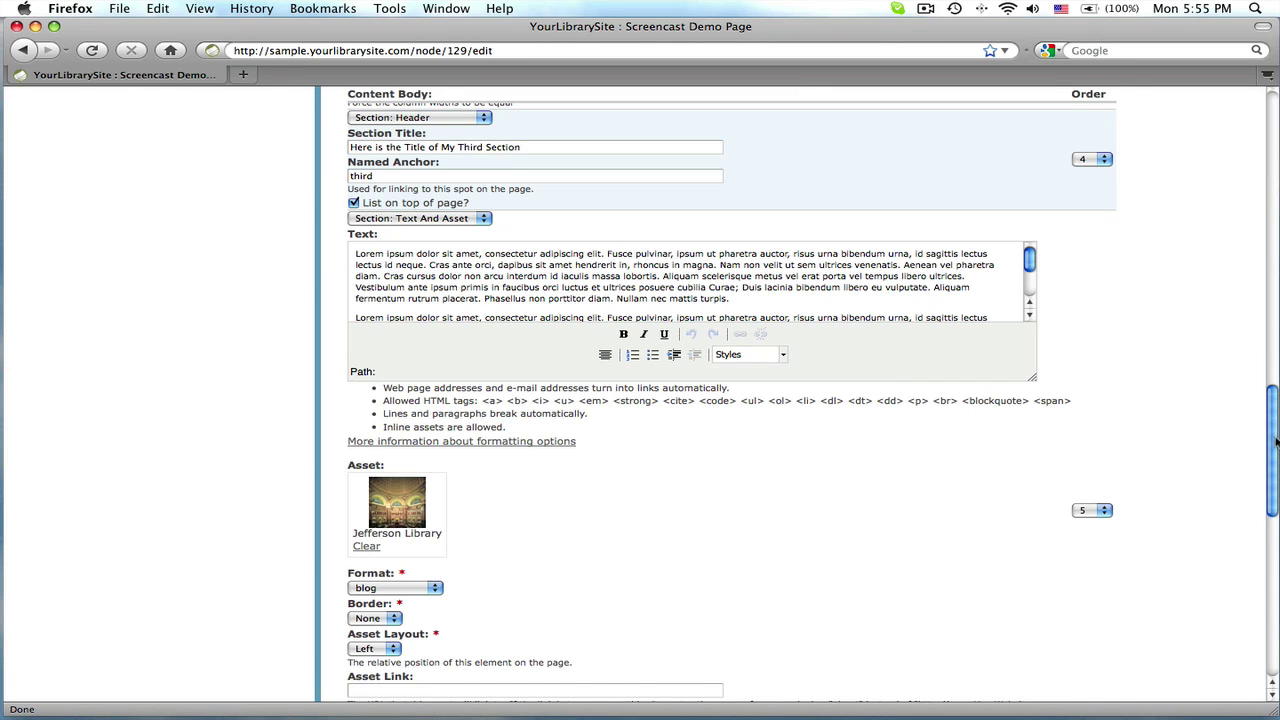
- Set the image's format to half-width, its border to Thick and its asset layout to Left
{"action": "left_click_drag", "start_coordinate": [1275, 440], "coordinate": [1274, 524]}
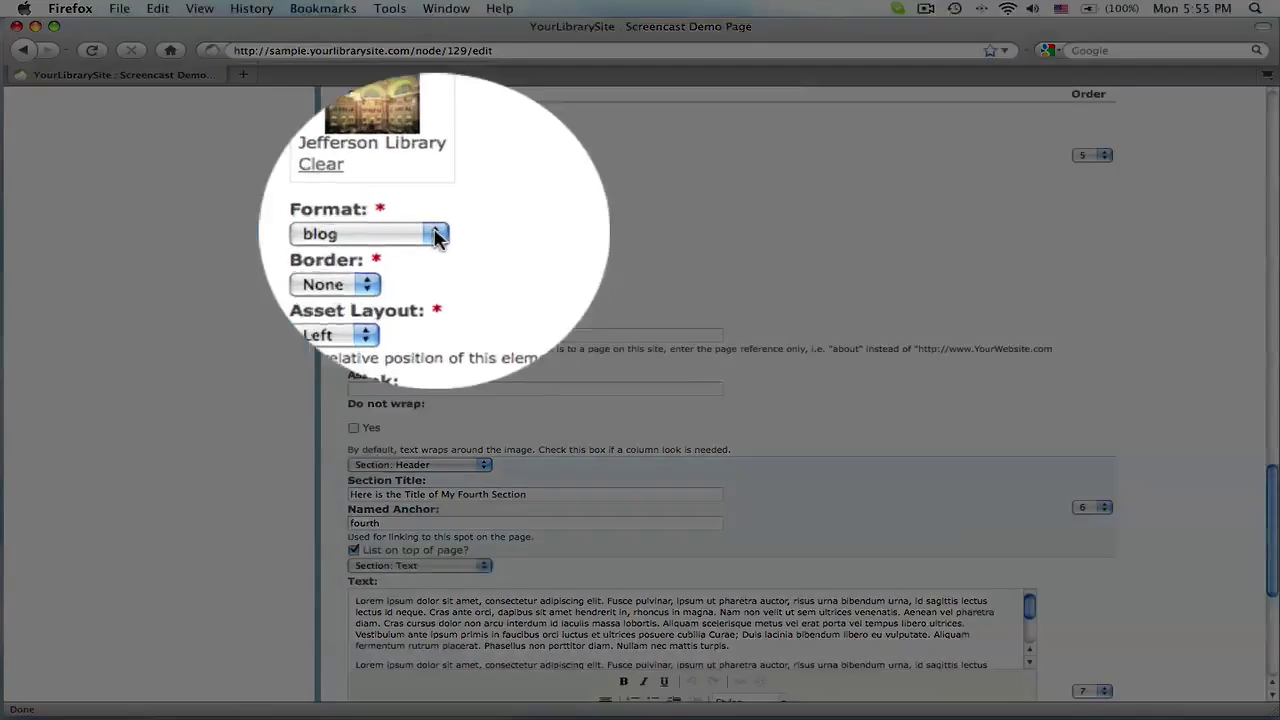
{"action": "left_click", "coordinate": [434, 232]}
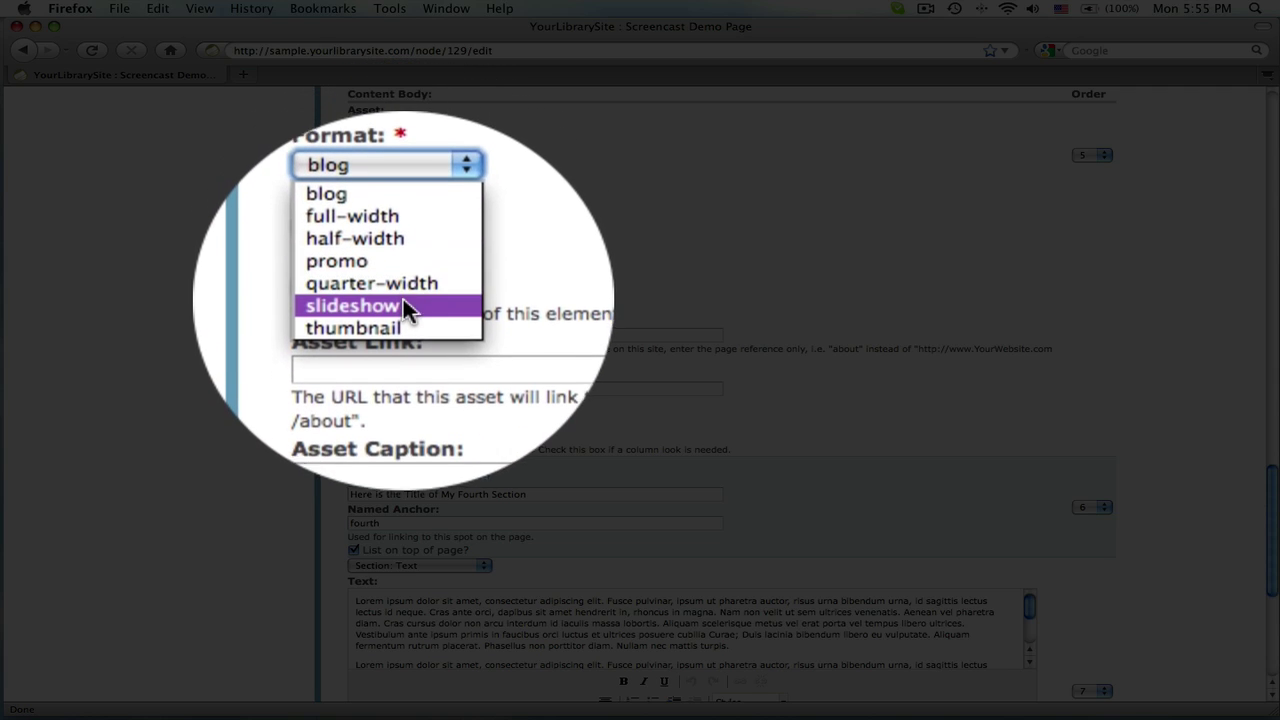
{"action": "left_click", "coordinate": [402, 267]}
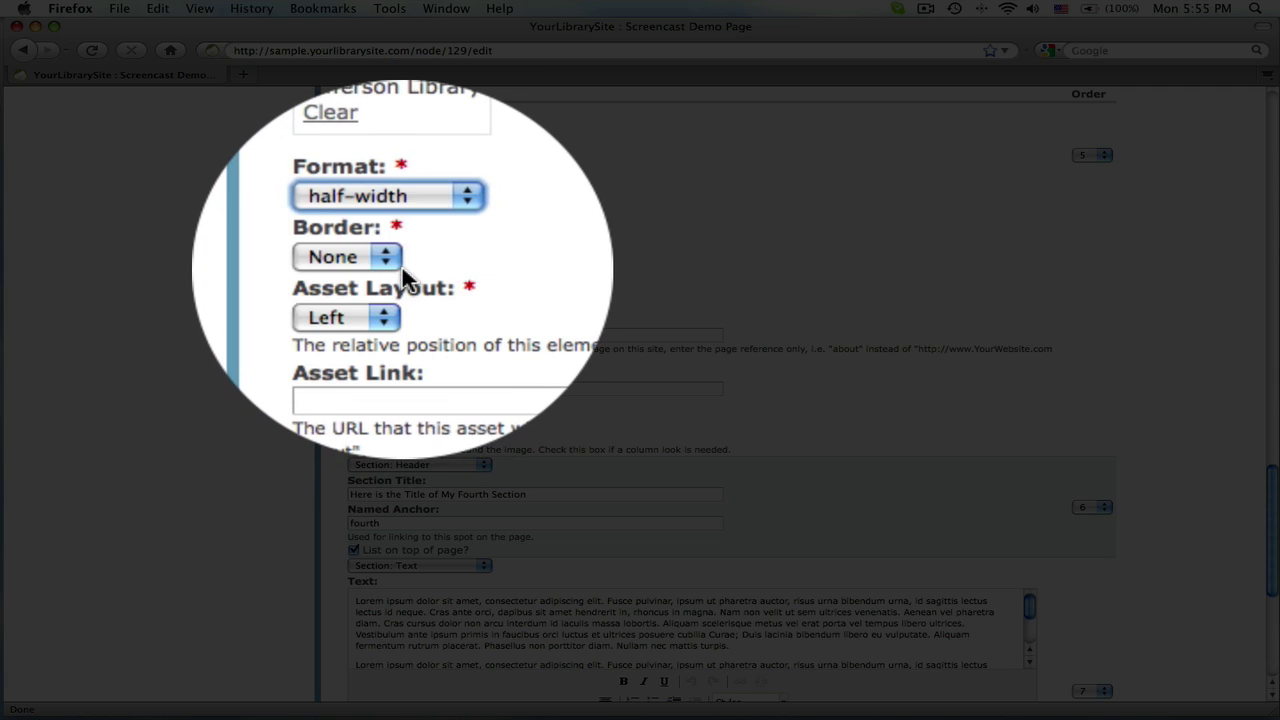
{"action": "left_click", "coordinate": [388, 259]}
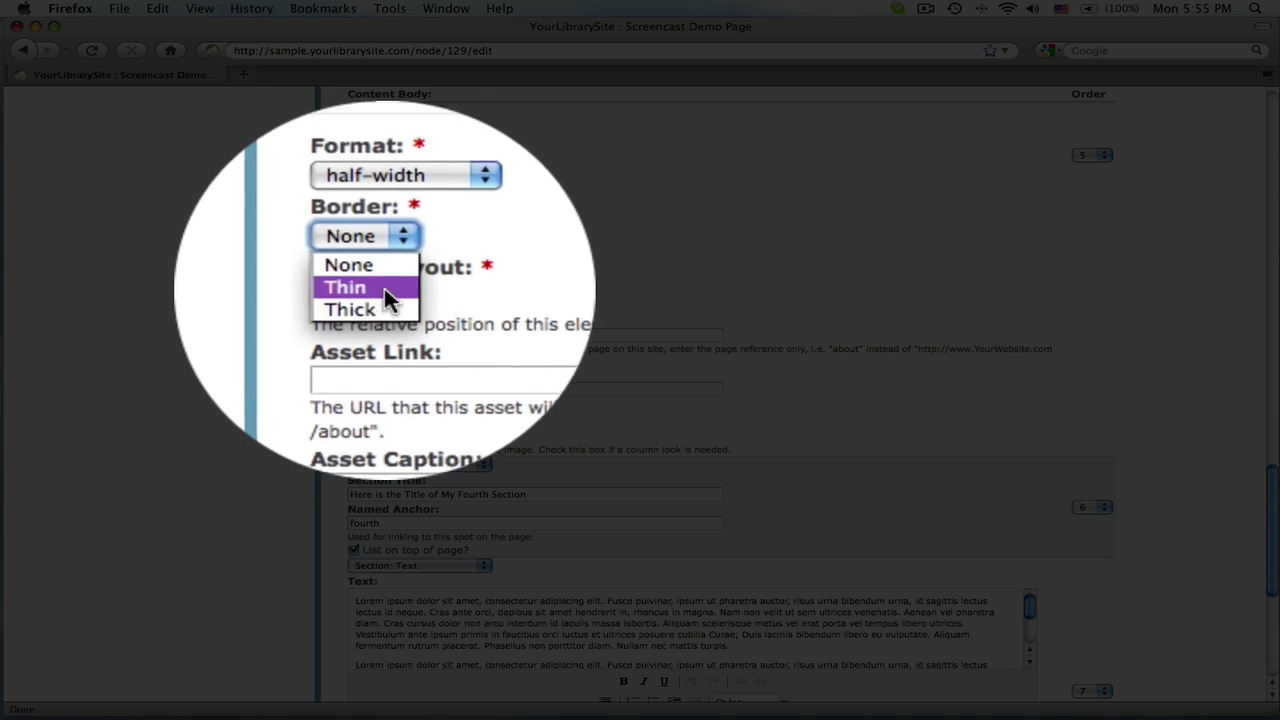
{"action": "left_click", "coordinate": [382, 298]}
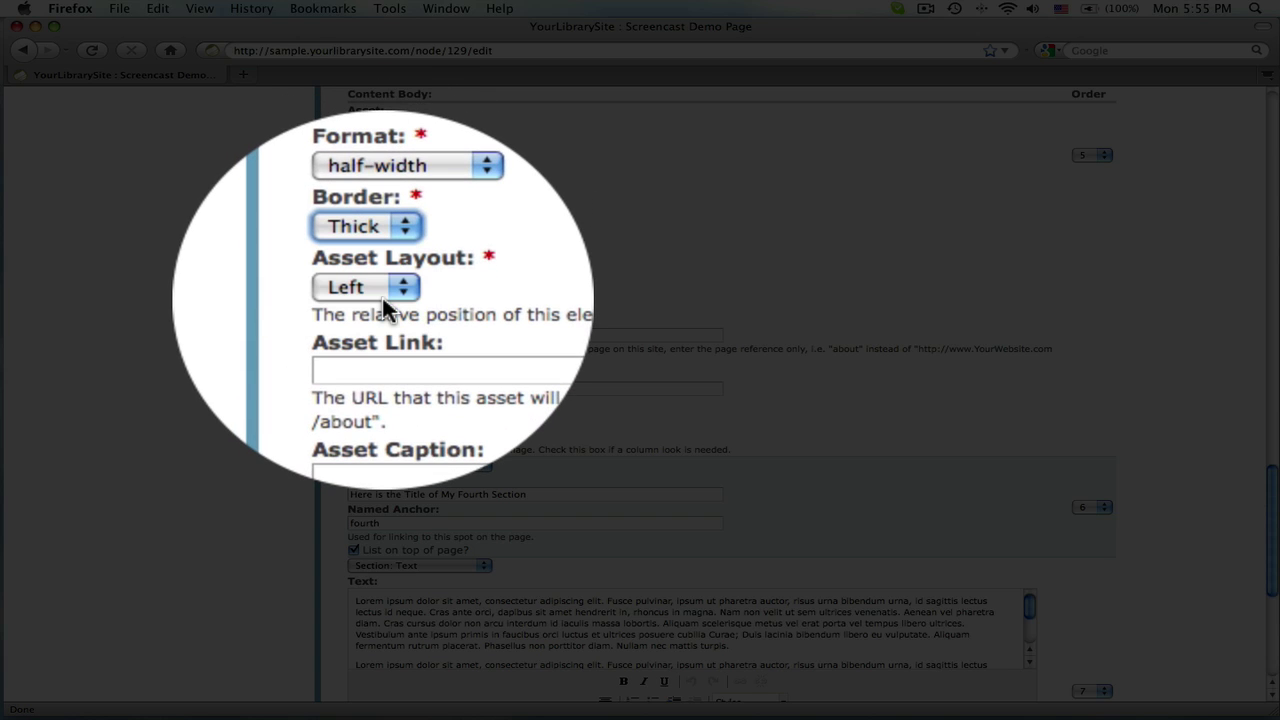
{"action": "left_click", "coordinate": [393, 289]}
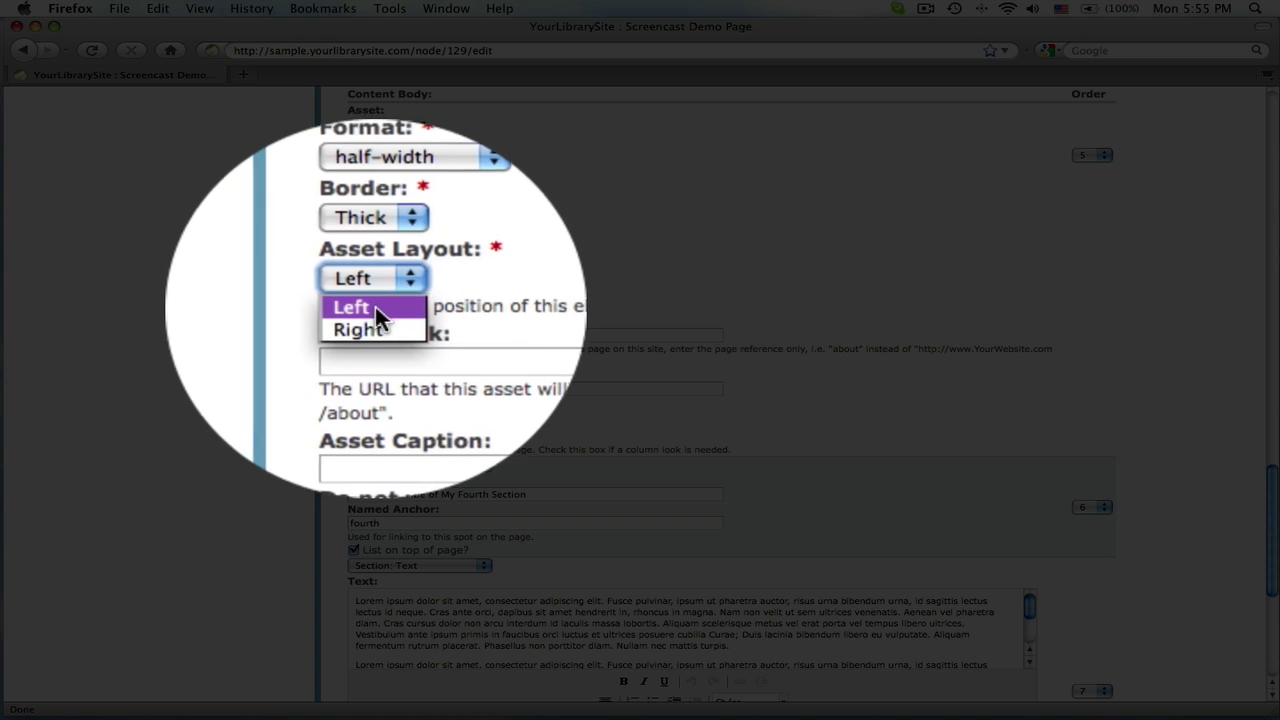
{"action": "left_click", "coordinate": [360, 300]}
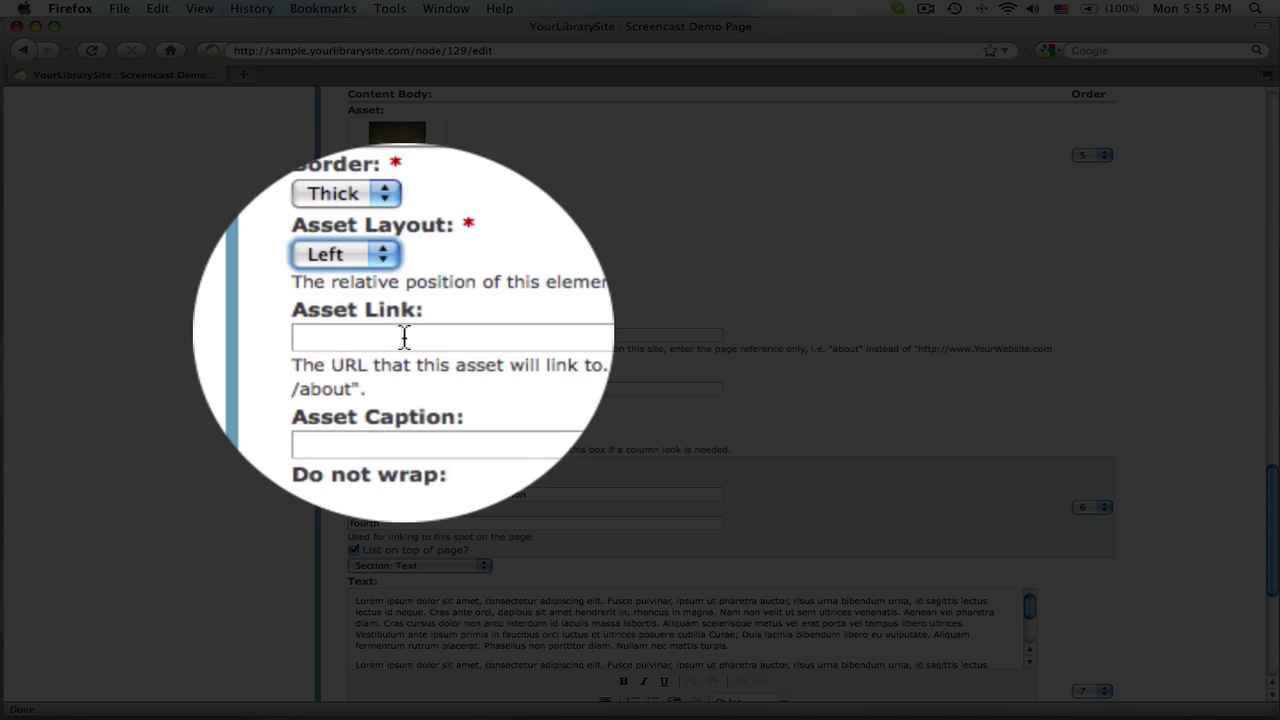
{"action": "left_click", "coordinate": [404, 337]}
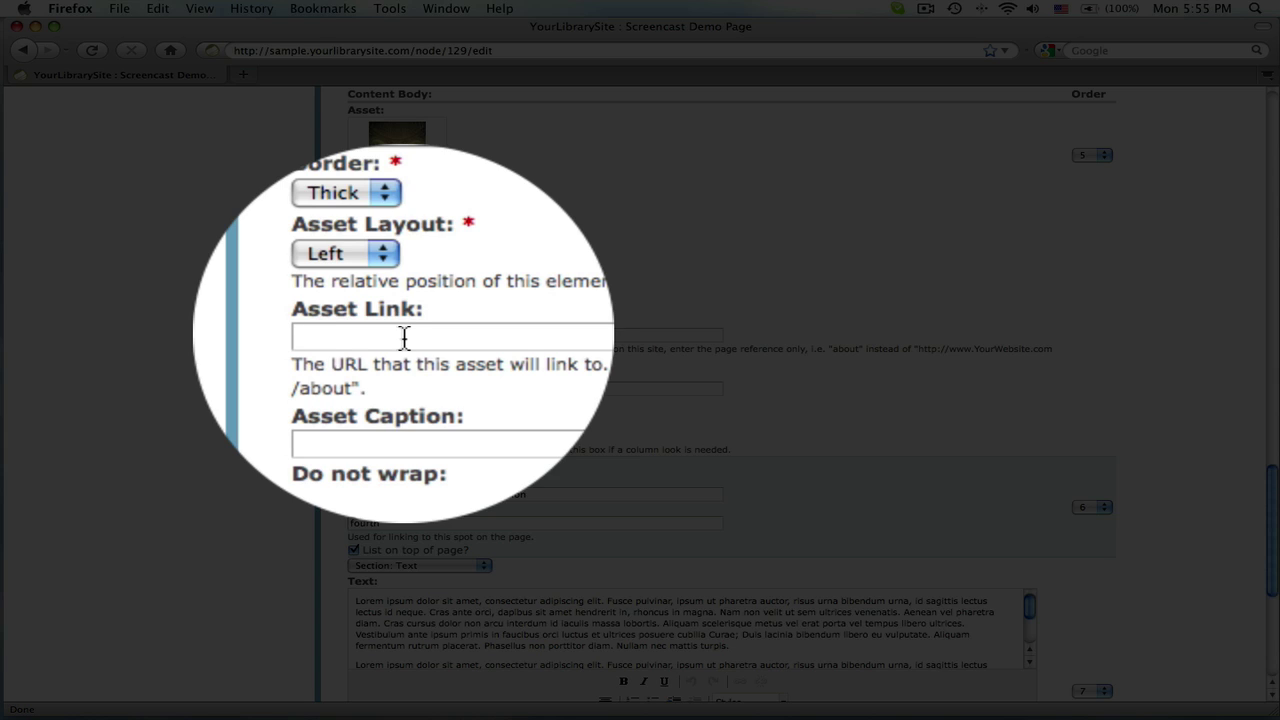
{"action": "type", "text": "http://"}
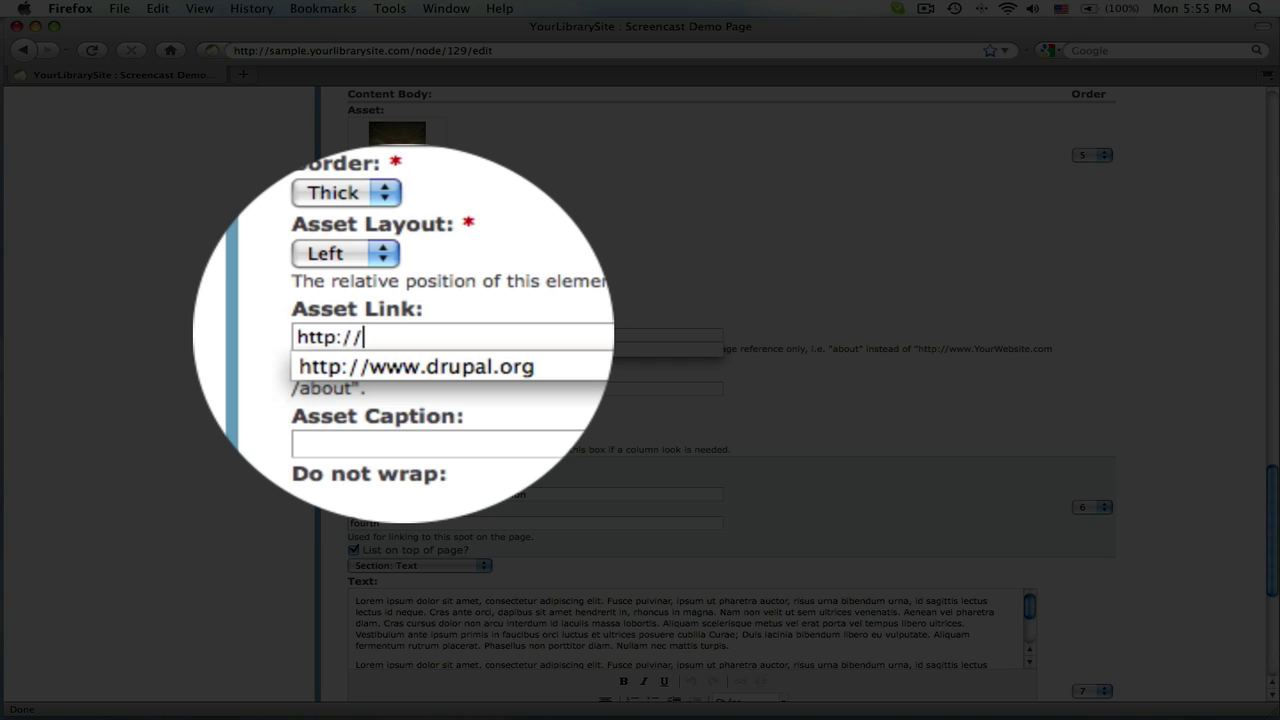
{"action": "type", "text": "www"}
{"action": "key", "text": "BackSpace"}
{"action": "key", "text": "BackSpace"}
{"action": "key", "text": "BackSpace"}
{"action": "key", "text": "BackSpace"}
{"action": "key", "text": "BackSpace"}
{"action": "key", "text": "BackSpace"}
{"action": "key", "text": "BackSpace"}
{"action": "key", "text": "BackSpace"}
{"action": "key", "text": "BackSpace"}
{"action": "key", "text": "BackSpace"}
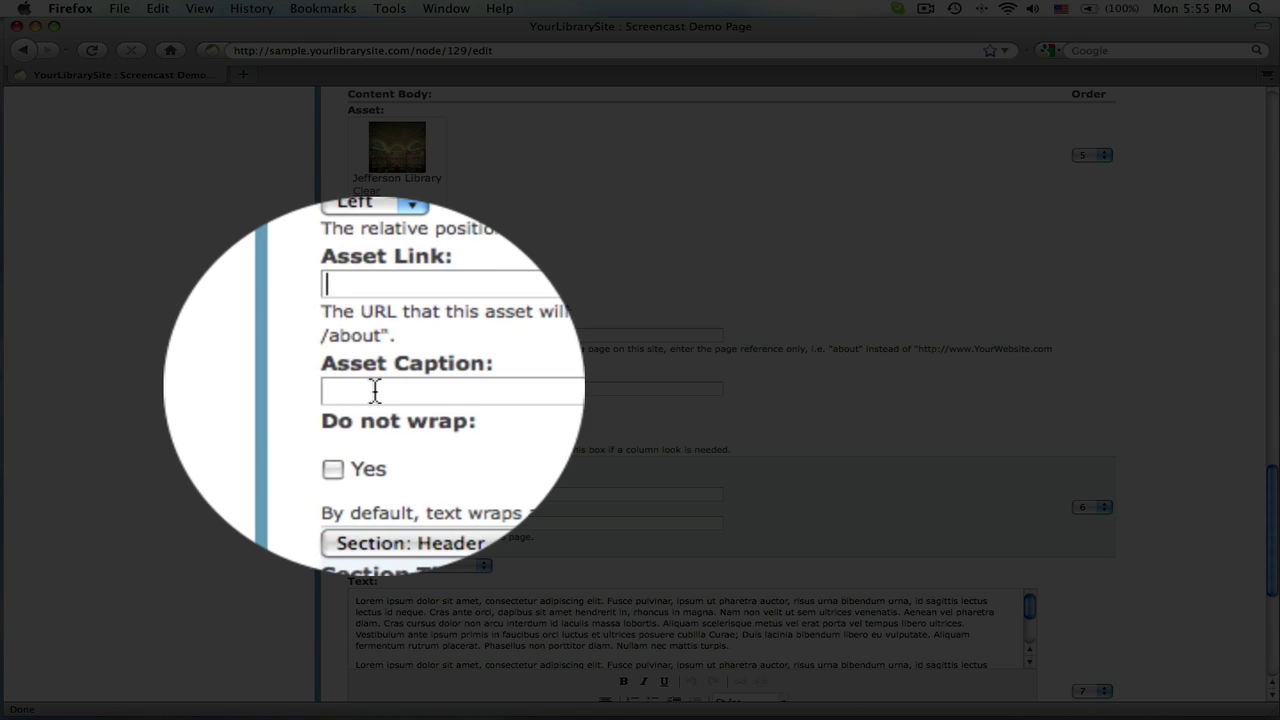
- Set the image's asset link to the internal page "about/mission"
{"action": "left_click", "coordinate": [374, 337]}
{"action": "type", "text": "ab"}
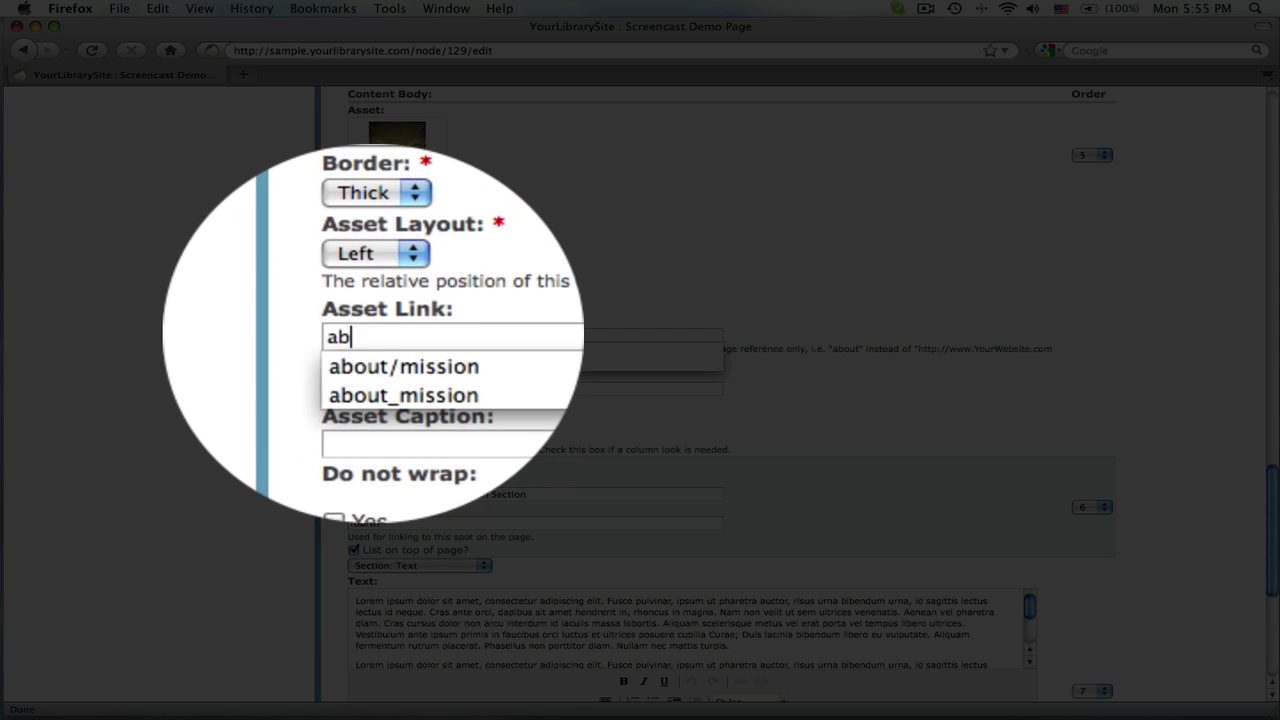
{"action": "type", "text": "out/mission"}
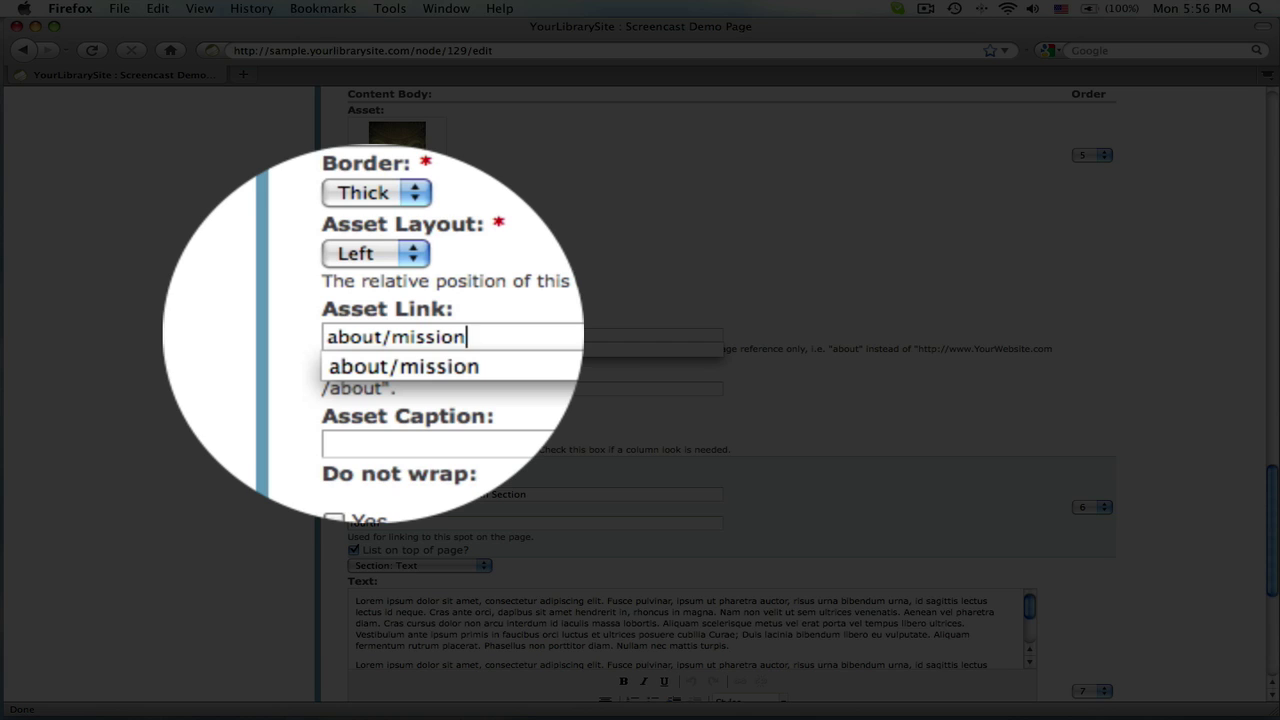
- Caption the image "Jefferson LIbrary, Library of Congress" and submit the page
{"action": "left_click", "coordinate": [386, 390]}
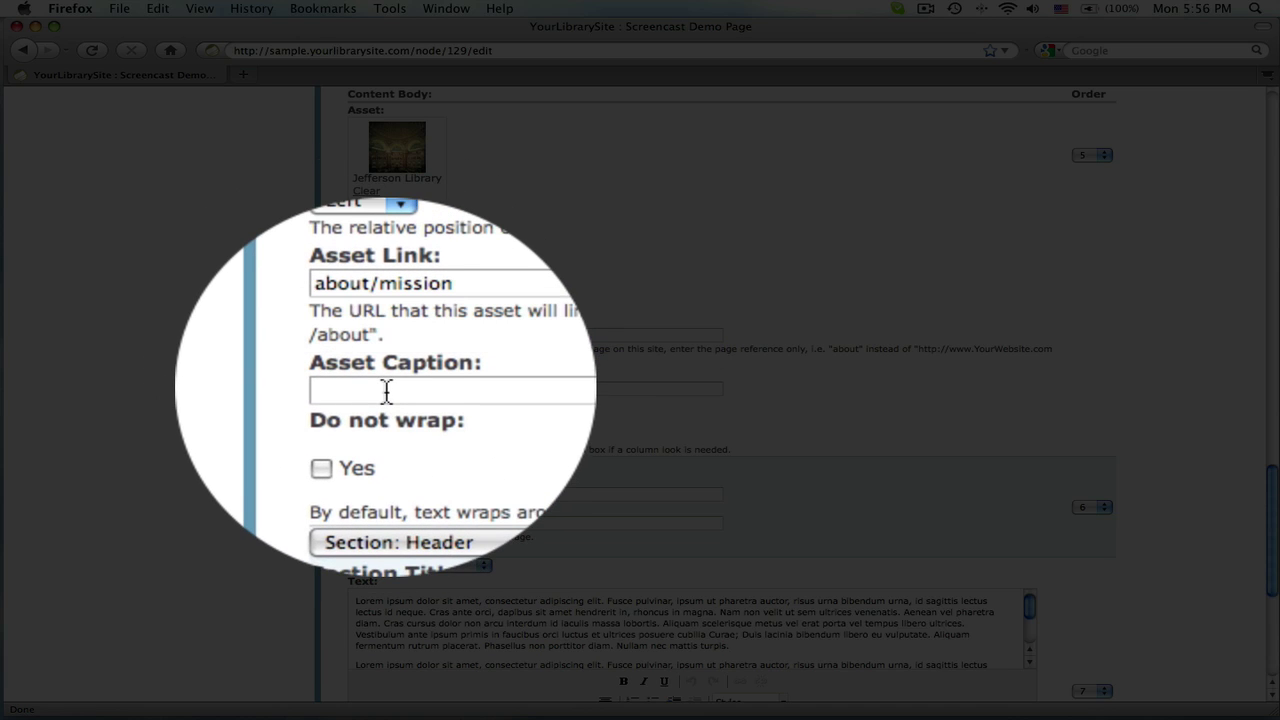
{"action": "left_click", "coordinate": [385, 390]}
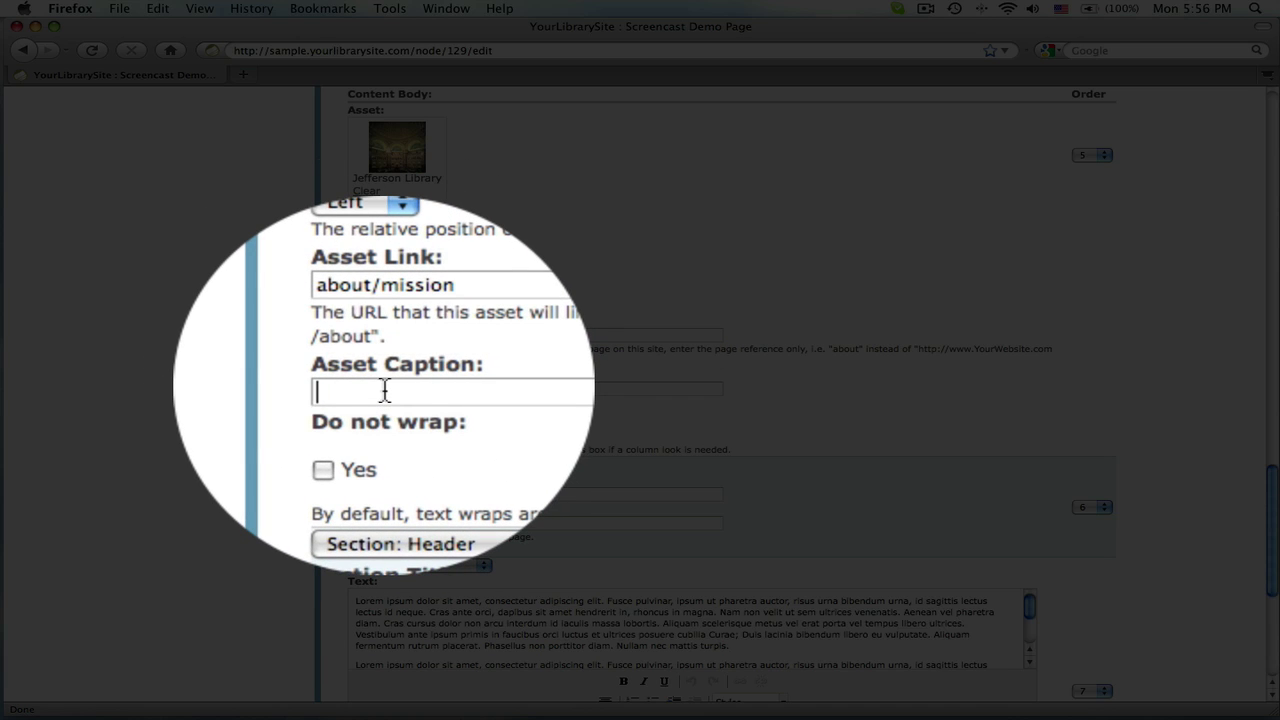
{"action": "type", "text": "Jeffer"}
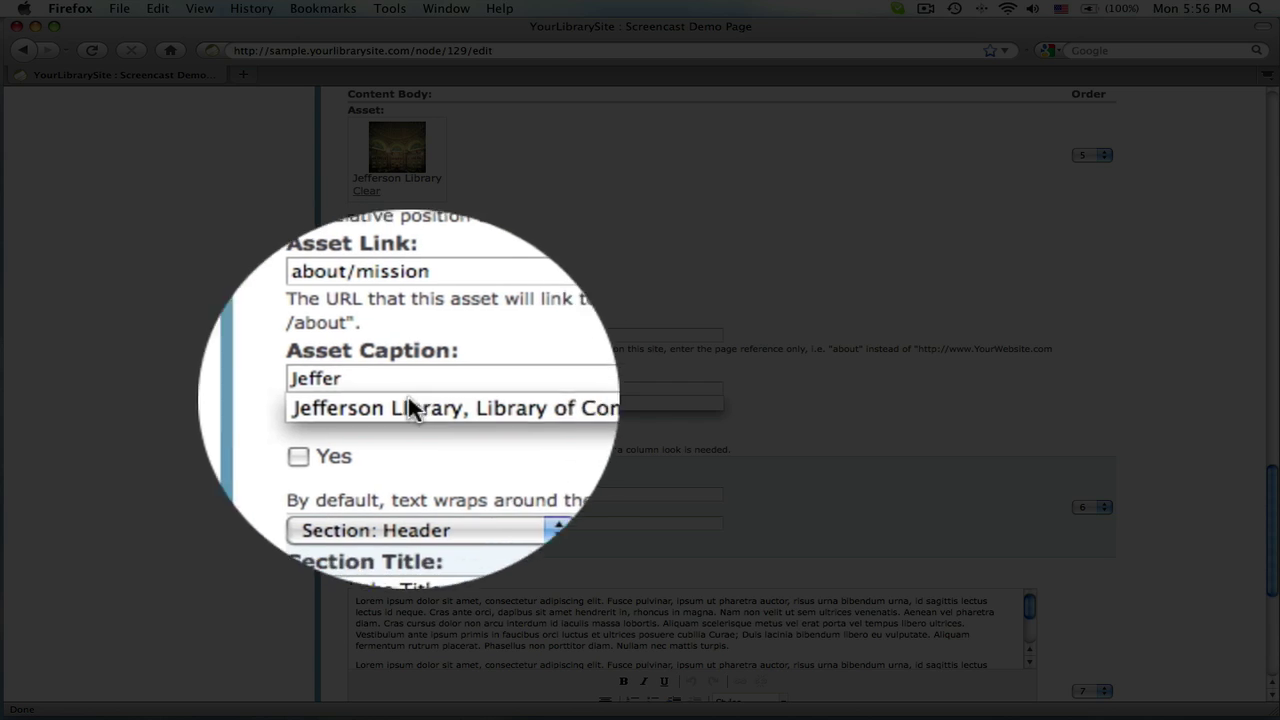
{"action": "left_click", "coordinate": [453, 402]}
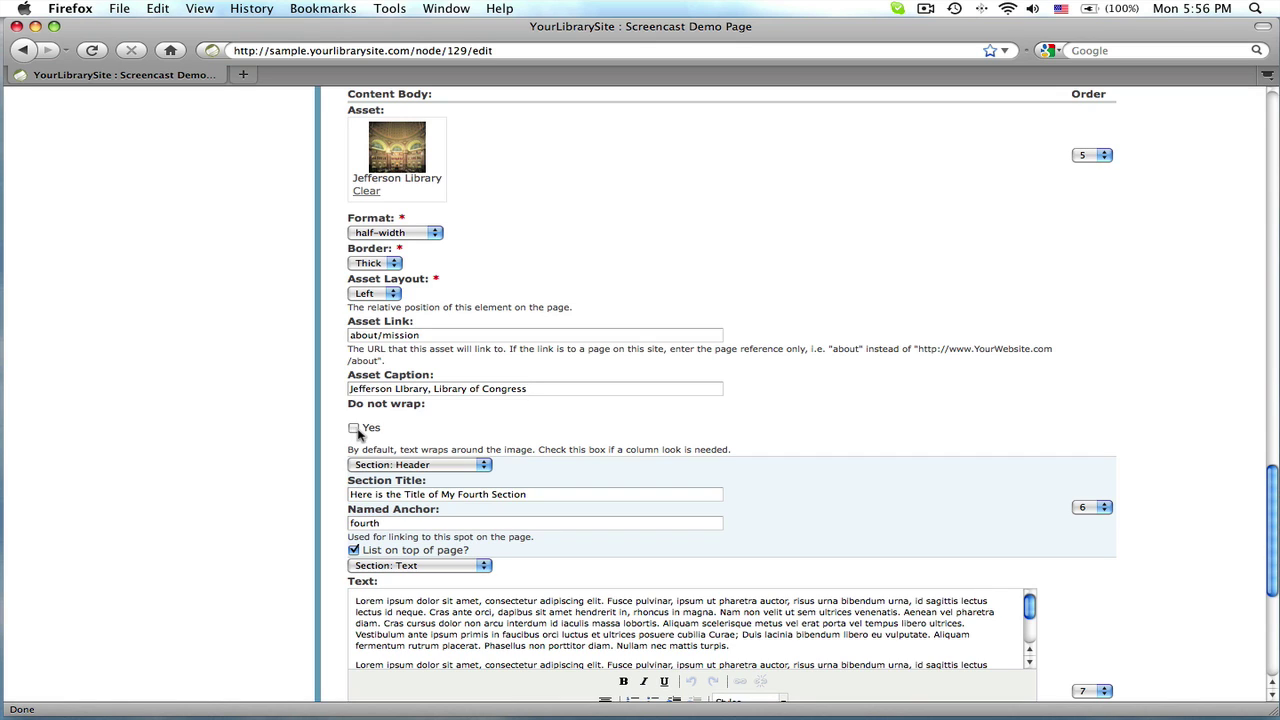
{"action": "left_click_drag", "start_coordinate": [1270, 480], "coordinate": [1268, 600]}
{"action": "left_click", "coordinate": [366, 640]}
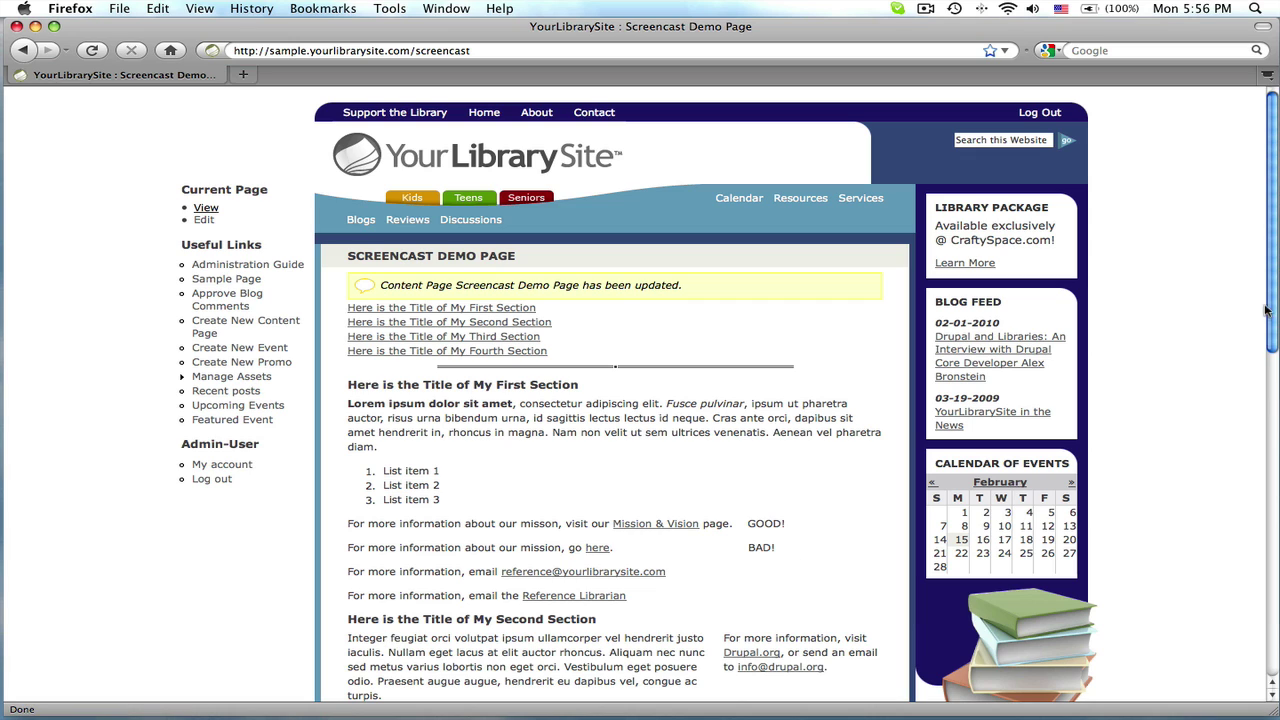
- Check the third section's image on the saved page, follow its link to the mission page and return
{"action": "left_click_drag", "start_coordinate": [1265, 311], "coordinate": [1272, 519]}
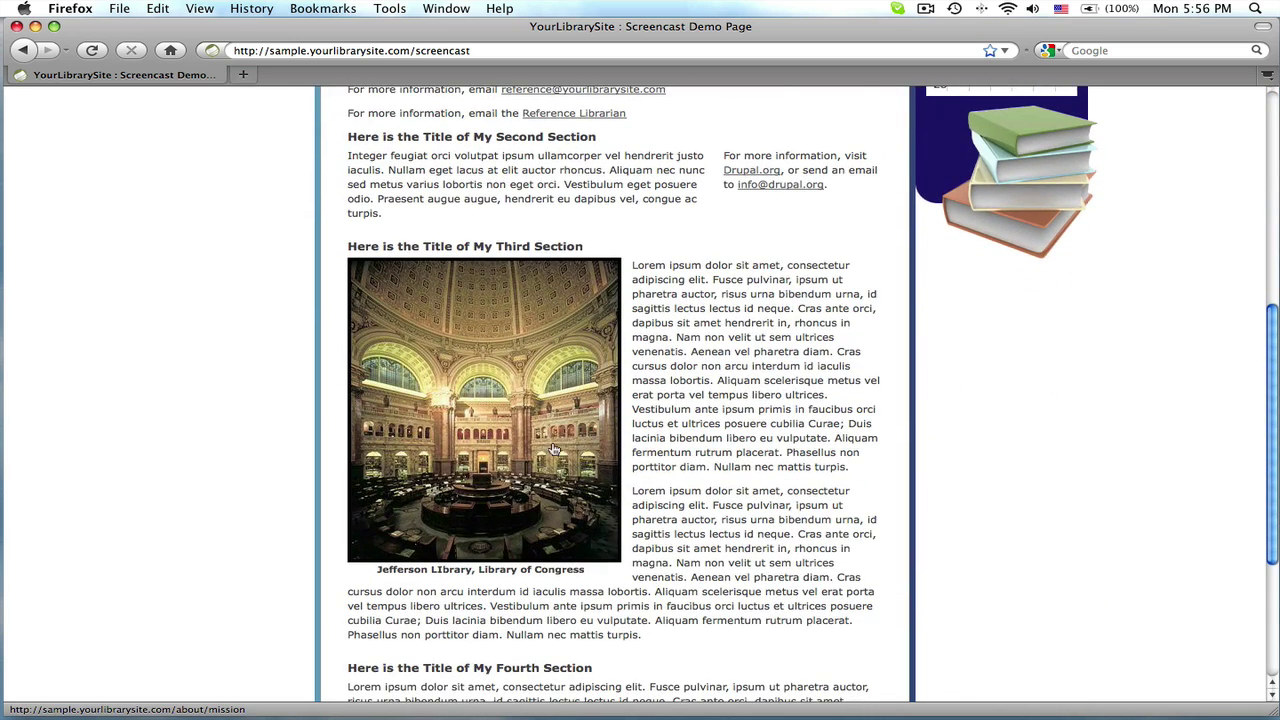
{"action": "left_click", "coordinate": [544, 399]}
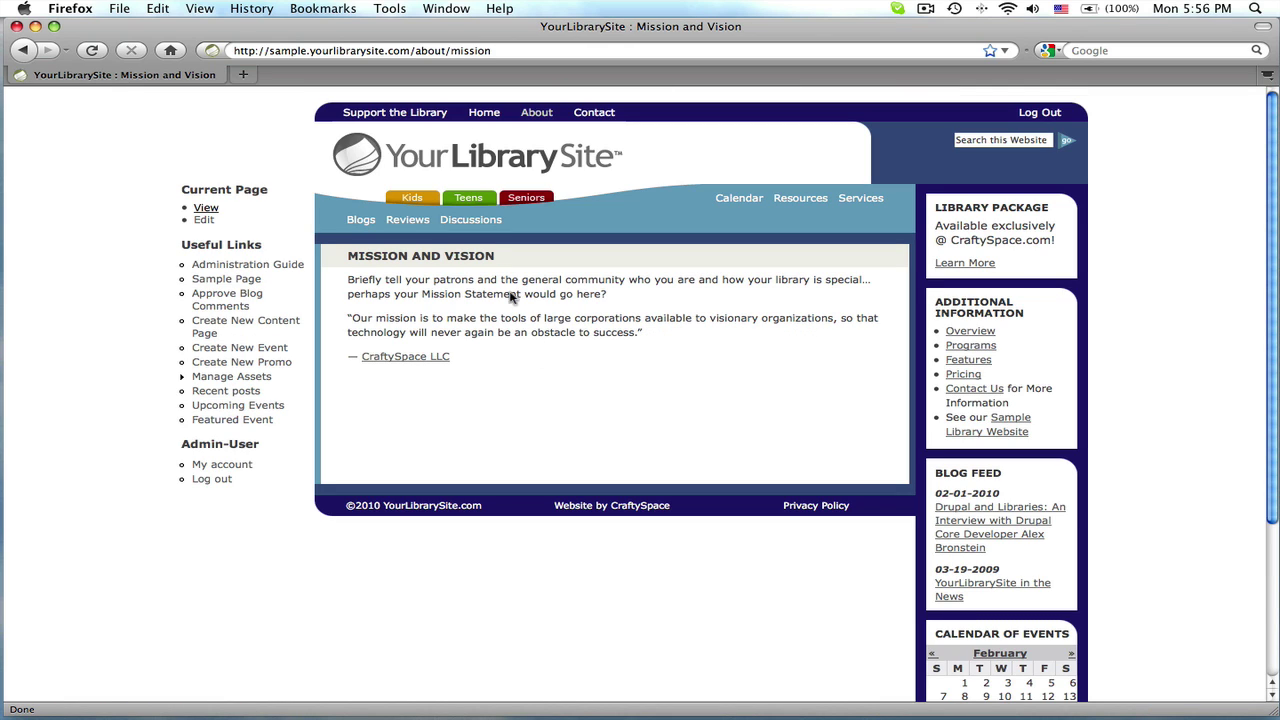
{"action": "left_click", "coordinate": [25, 52]}
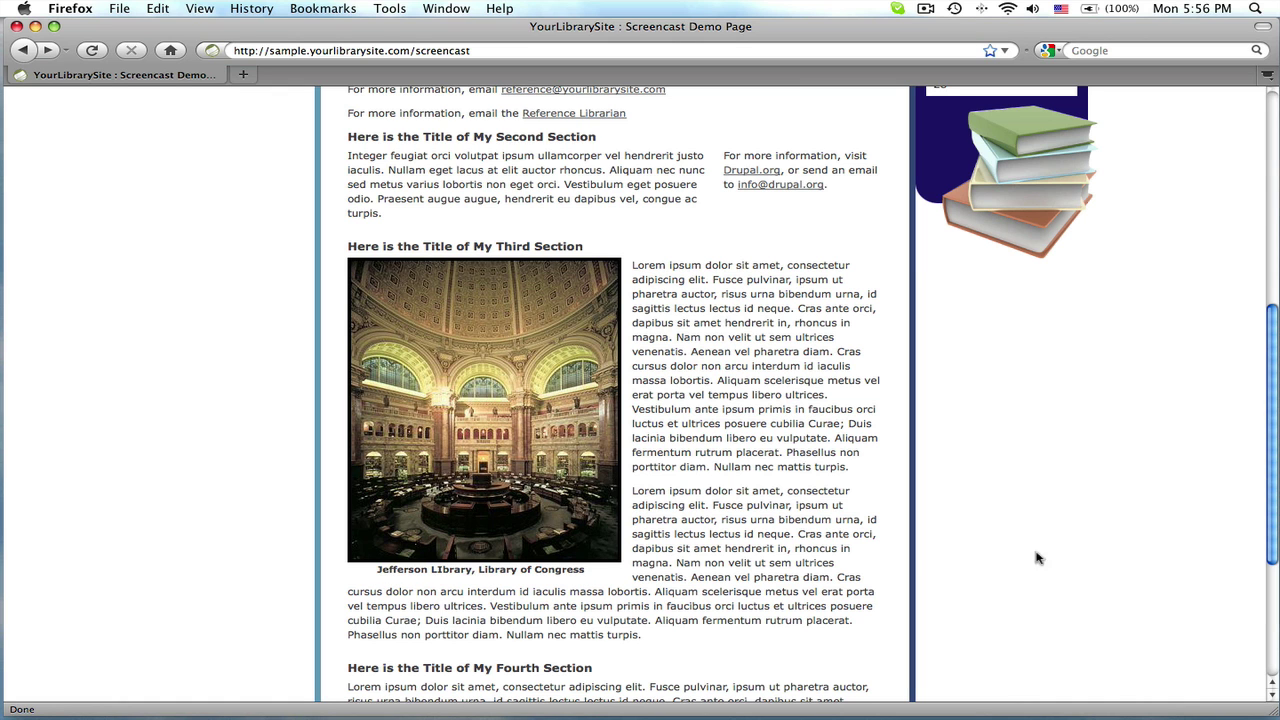
- Open the site's asset manager and browse the Demos directory
{"action": "left_click_drag", "start_coordinate": [1266, 480], "coordinate": [1261, 270]}
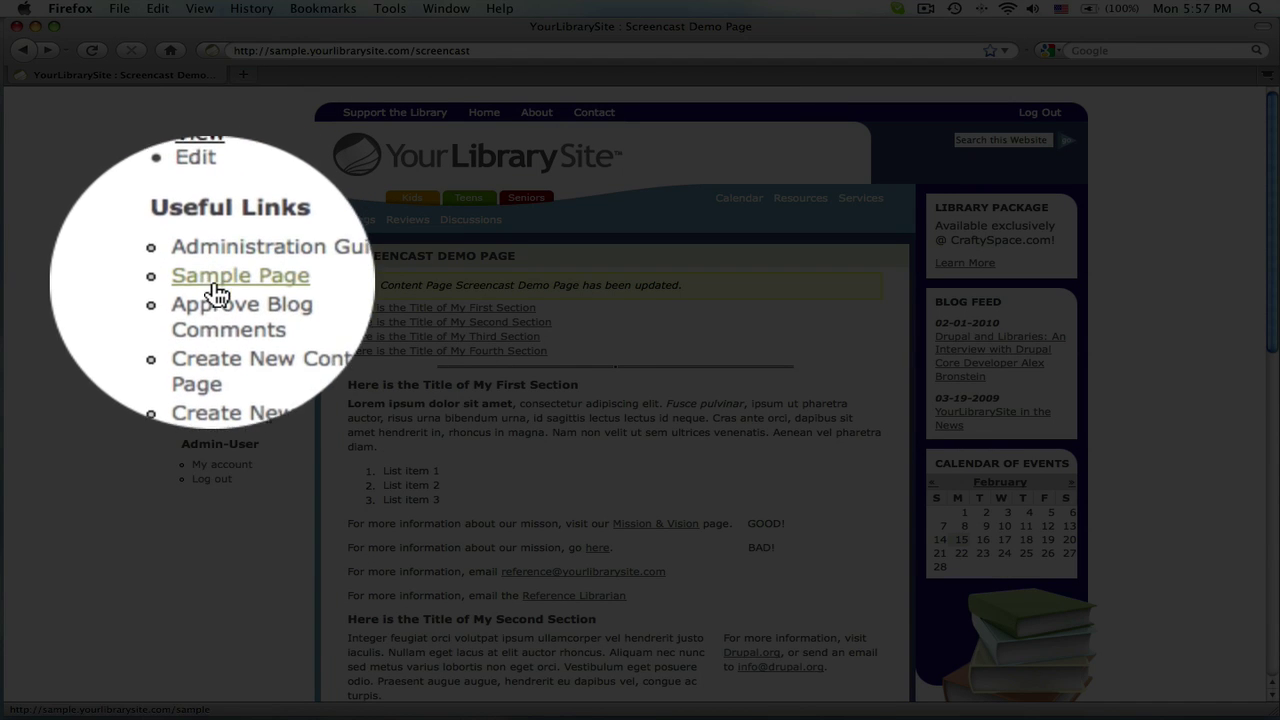
{"action": "left_click", "coordinate": [219, 385]}
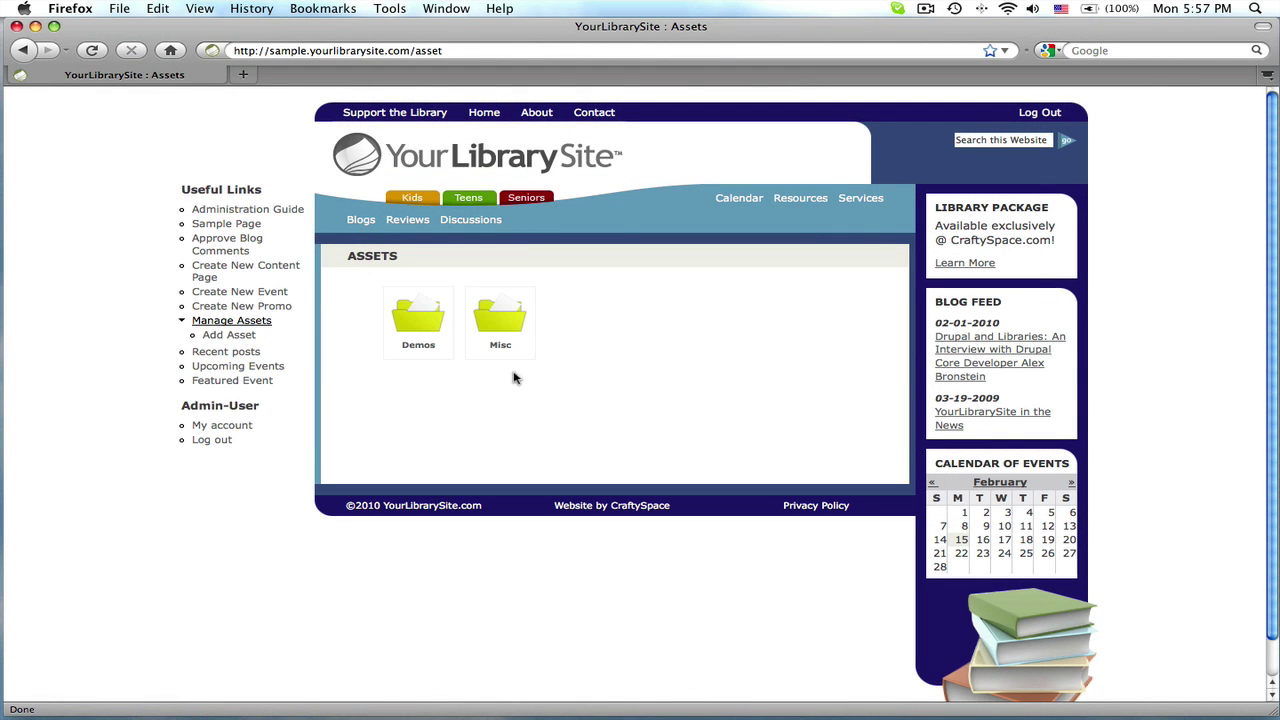
{"action": "left_click", "coordinate": [432, 325]}
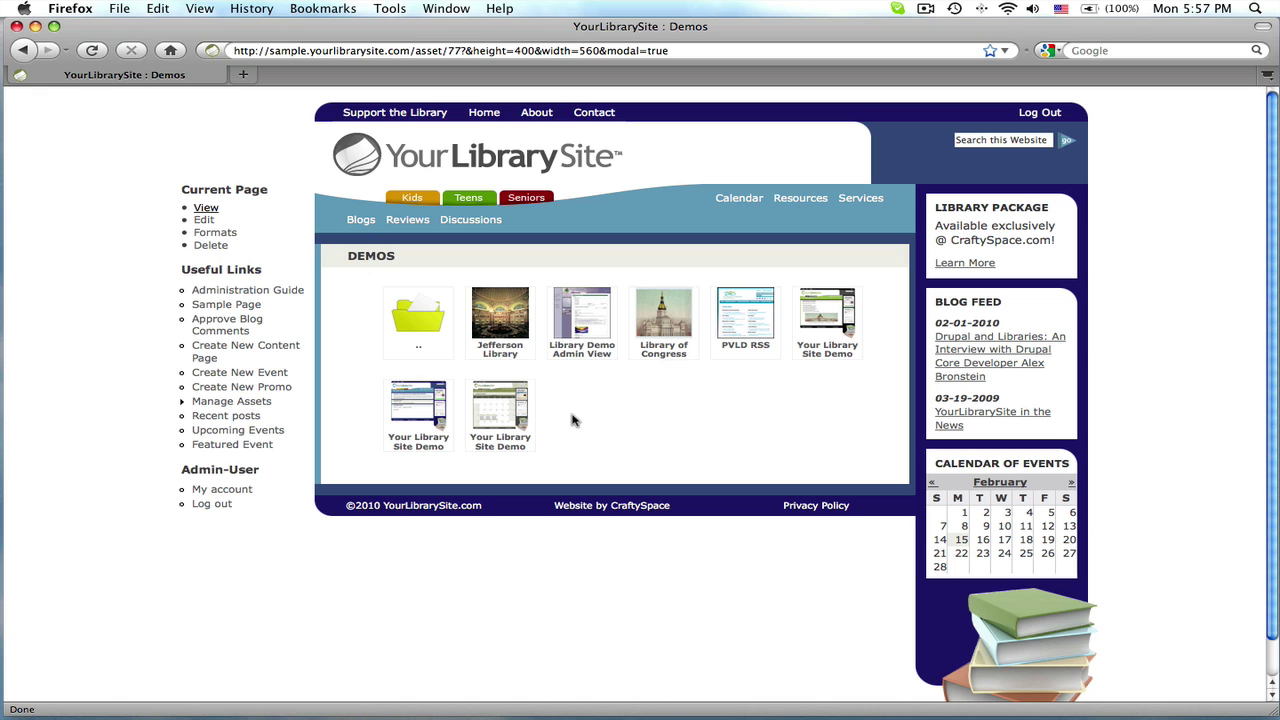
- Start a new directory asset and title it "Staff Photos"
{"action": "left_click", "coordinate": [253, 404]}
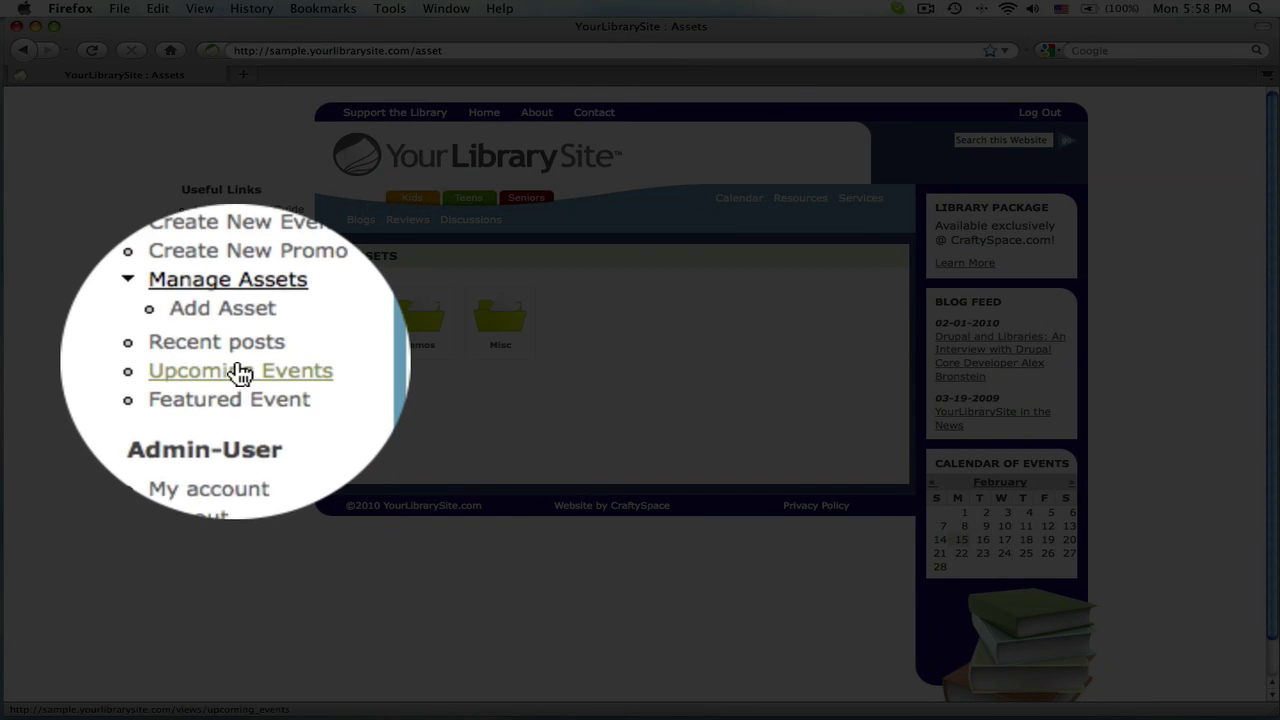
{"action": "left_click", "coordinate": [234, 338]}
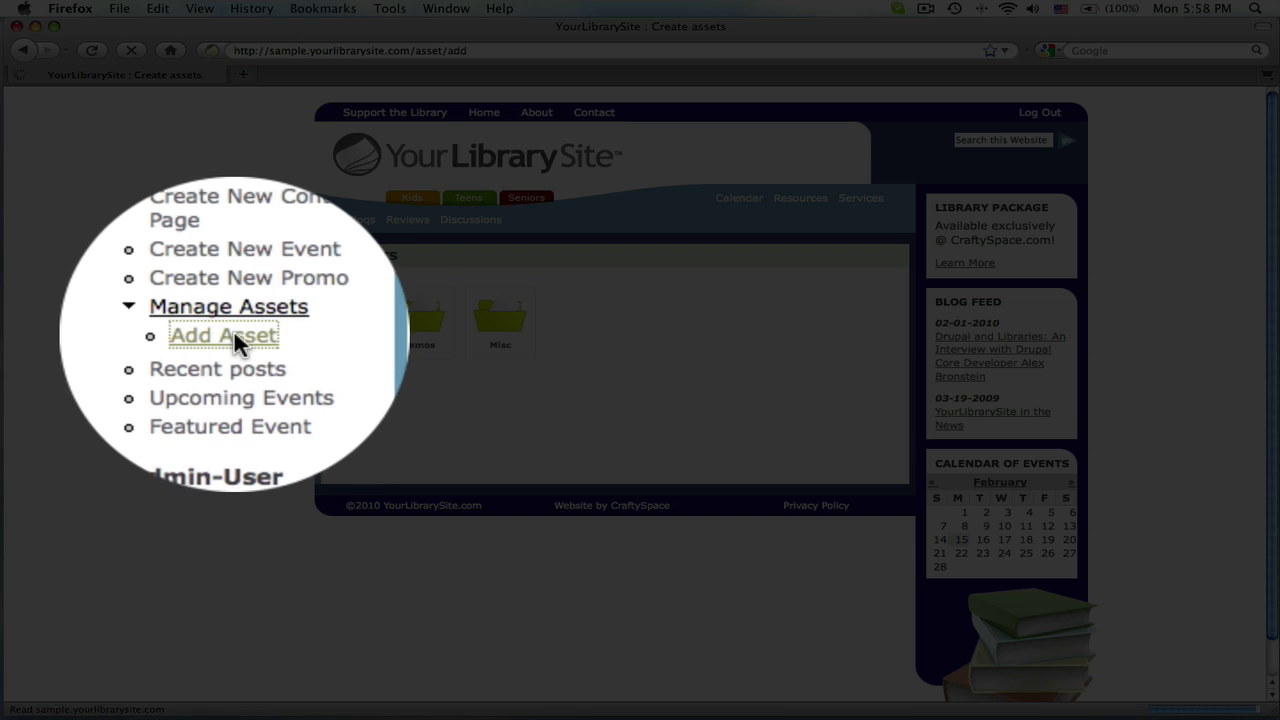
{"action": "left_click", "coordinate": [385, 310]}
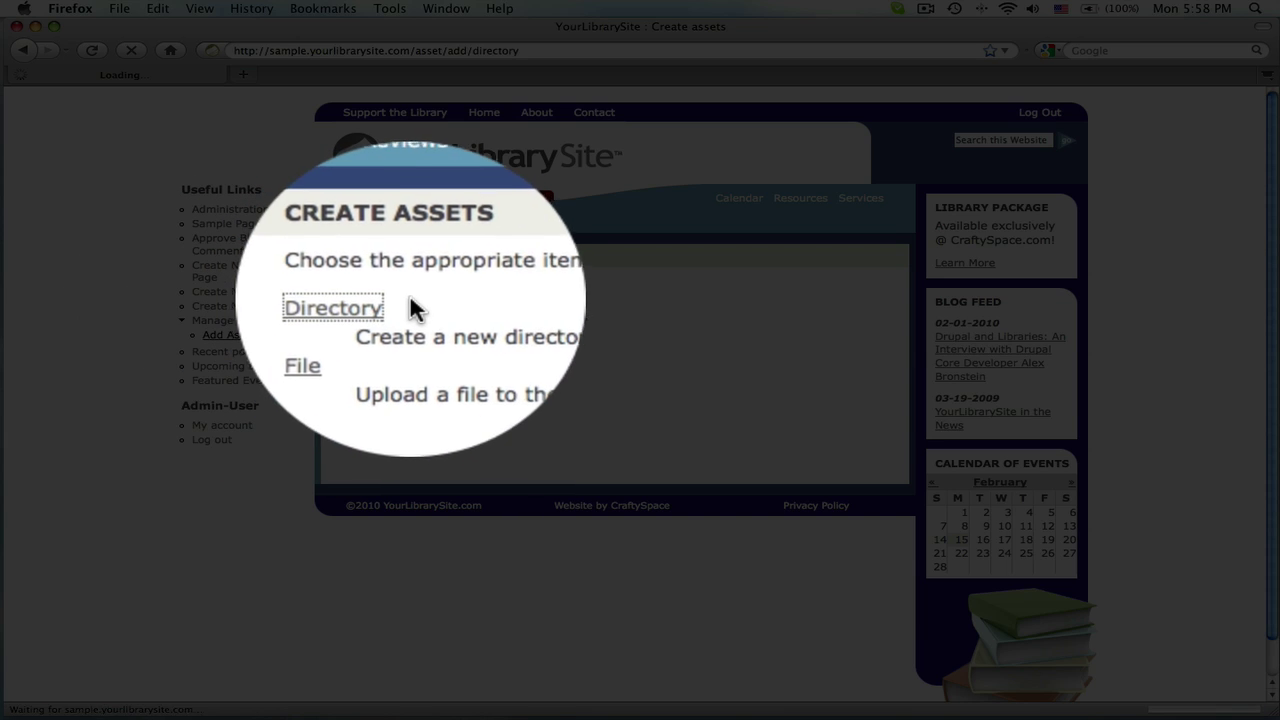
{"action": "left_click", "coordinate": [405, 300]}
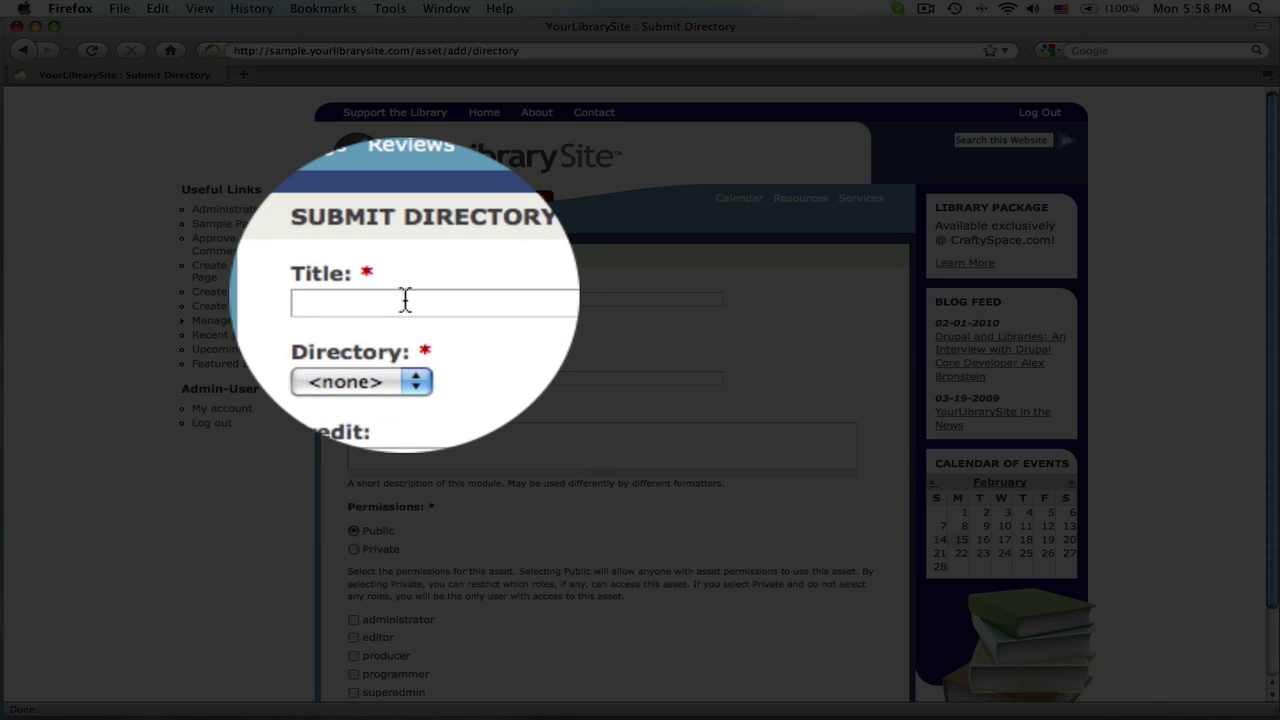
{"action": "type", "text": "Staff Photos"}
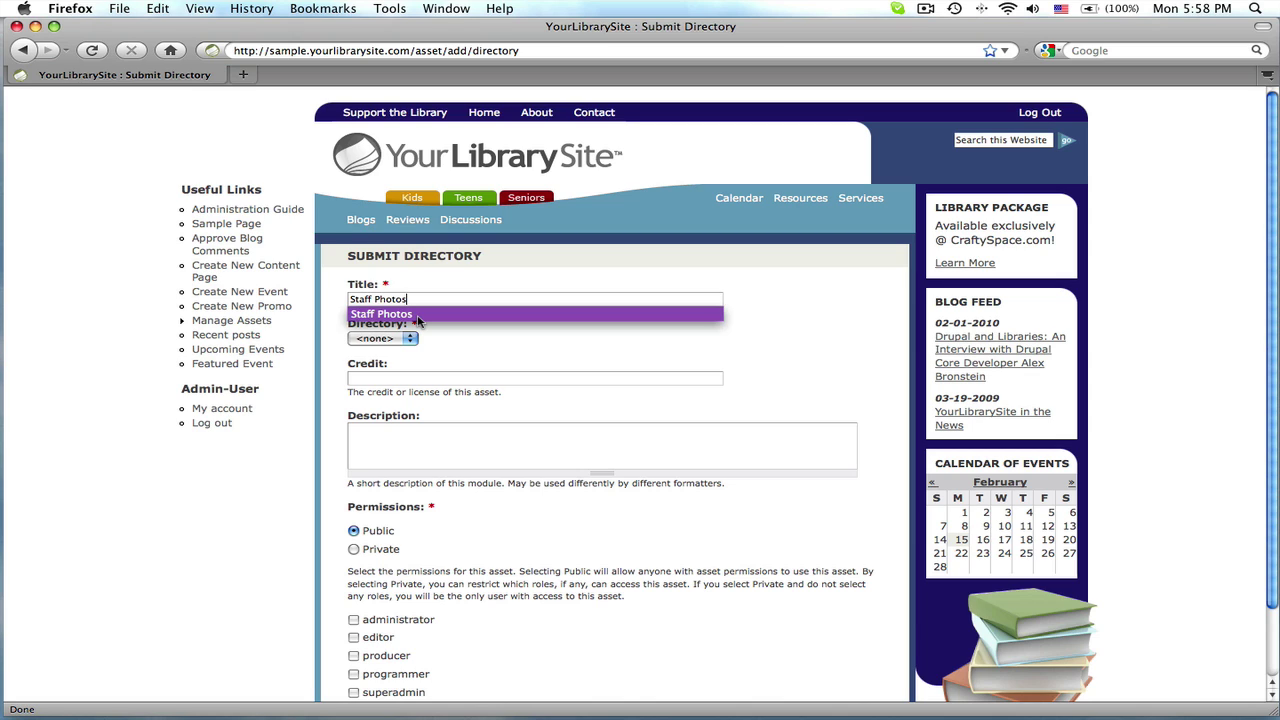
{"action": "key", "text": "Tab"}
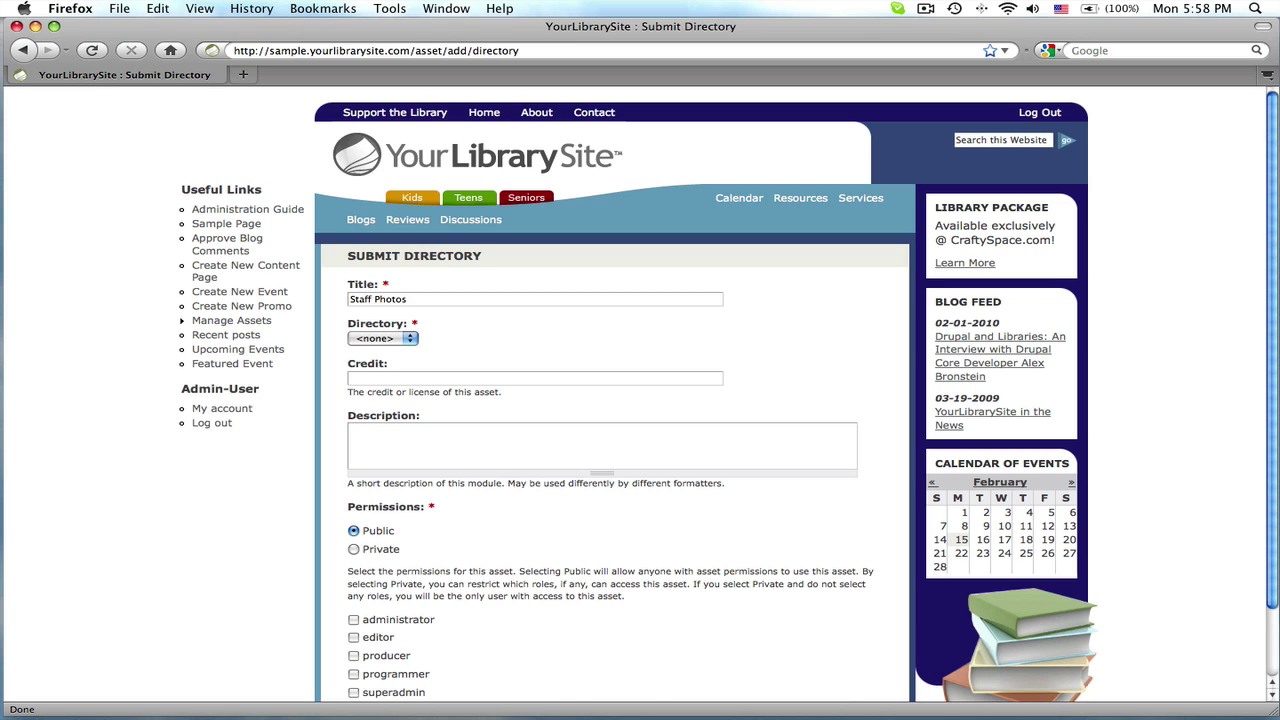
- Keep the new directory's parent directory at <none> and submit it with Public permissions
{"action": "left_click", "coordinate": [400, 378]}
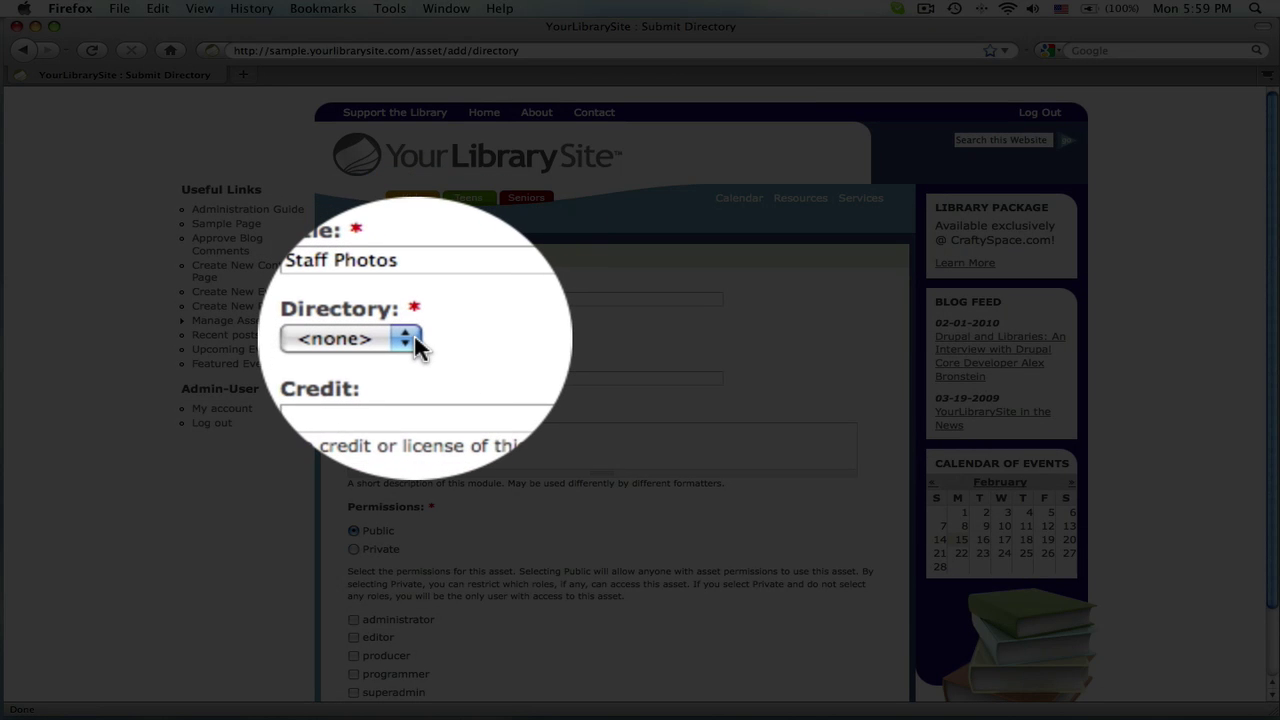
{"action": "left_click", "coordinate": [414, 337]}
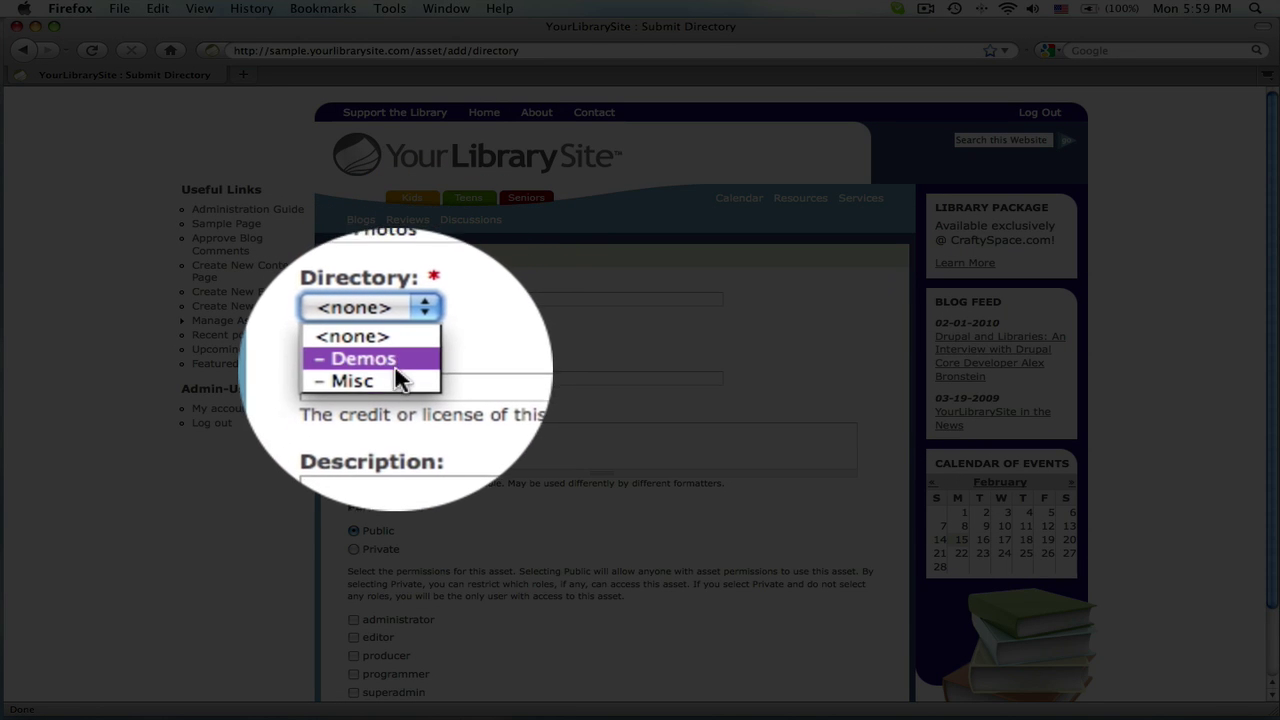
{"action": "left_click", "coordinate": [410, 337]}
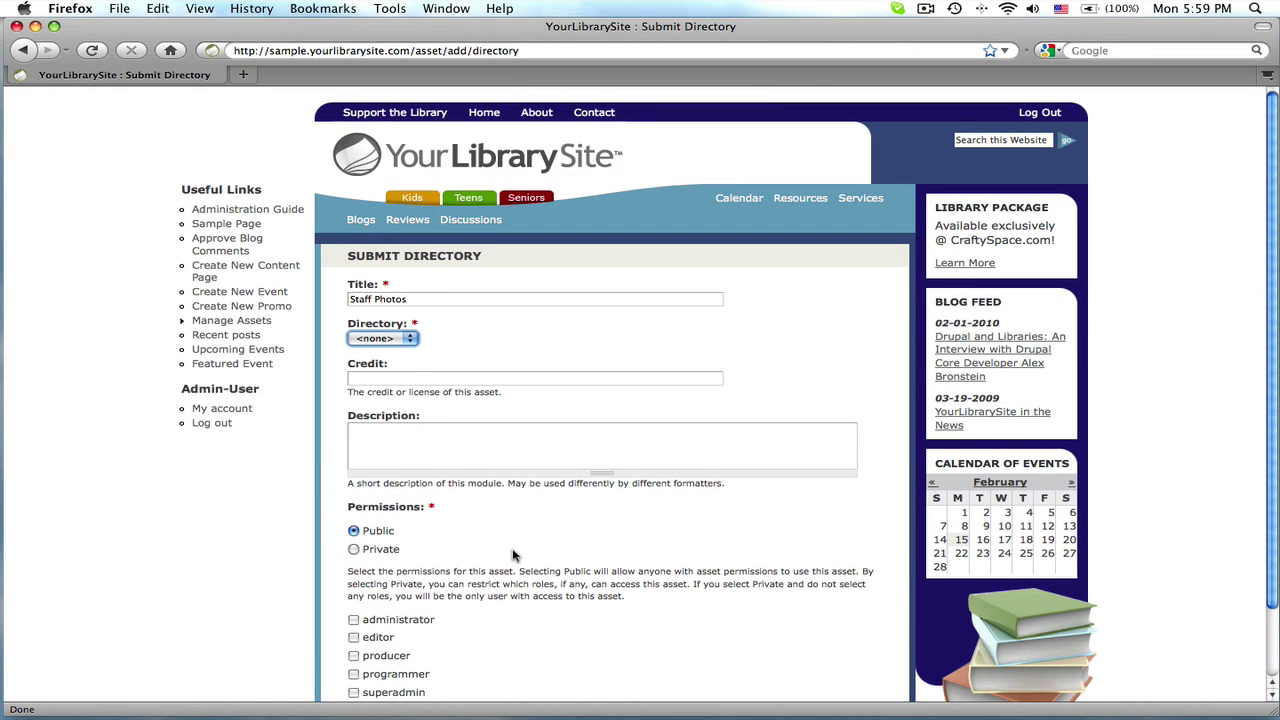
{"action": "left_click_drag", "start_coordinate": [1271, 348], "coordinate": [1265, 522]}
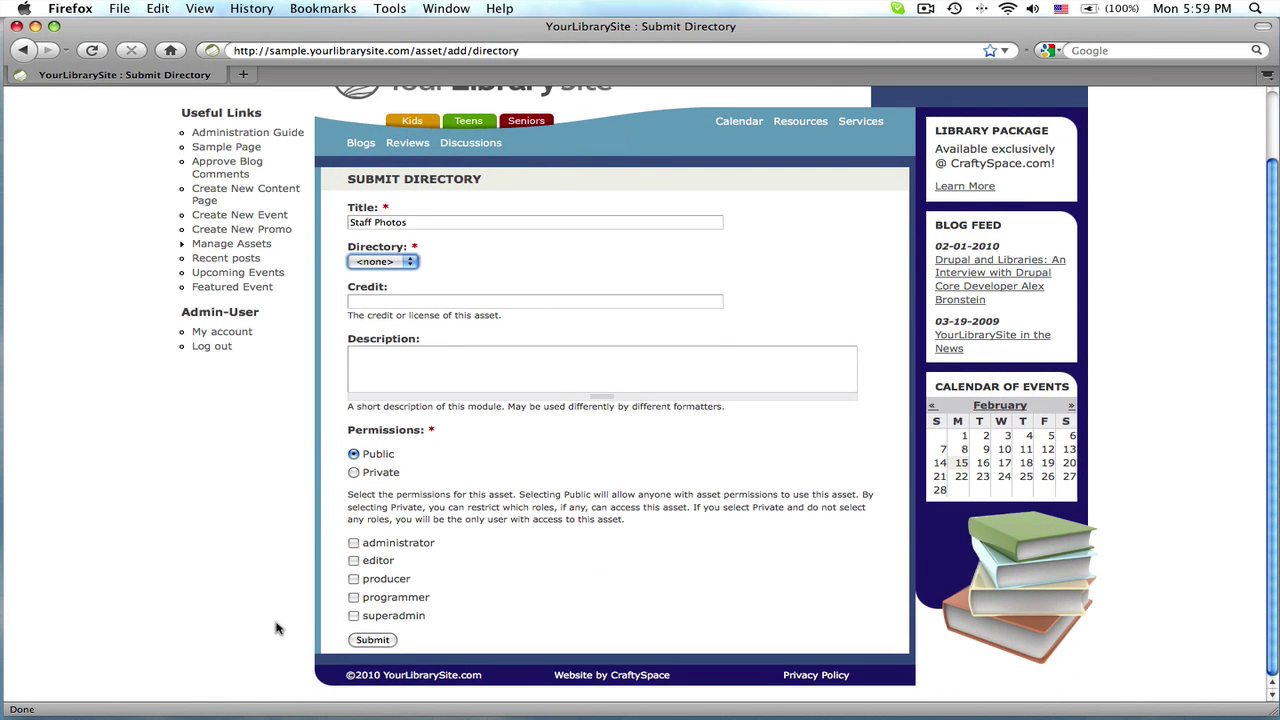
{"action": "left_click", "coordinate": [370, 642]}
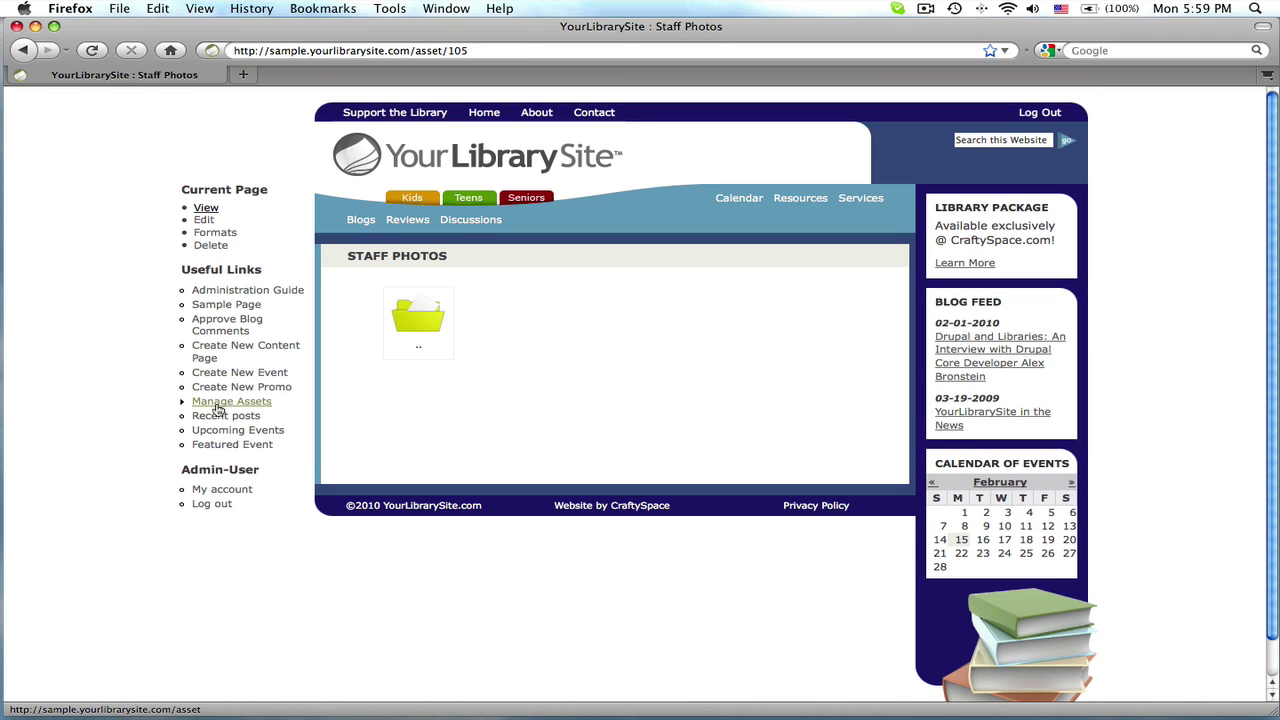
{"action": "left_click", "coordinate": [217, 404]}
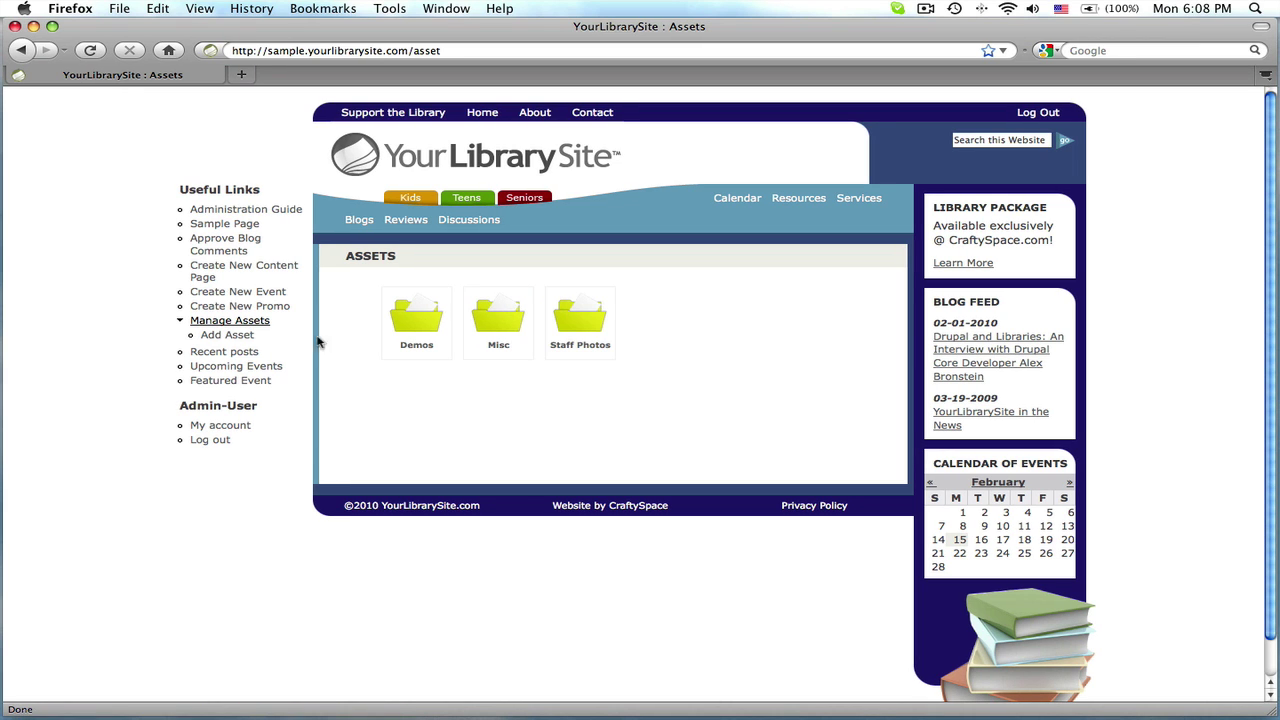
{"action": "left_click", "coordinate": [227, 338]}
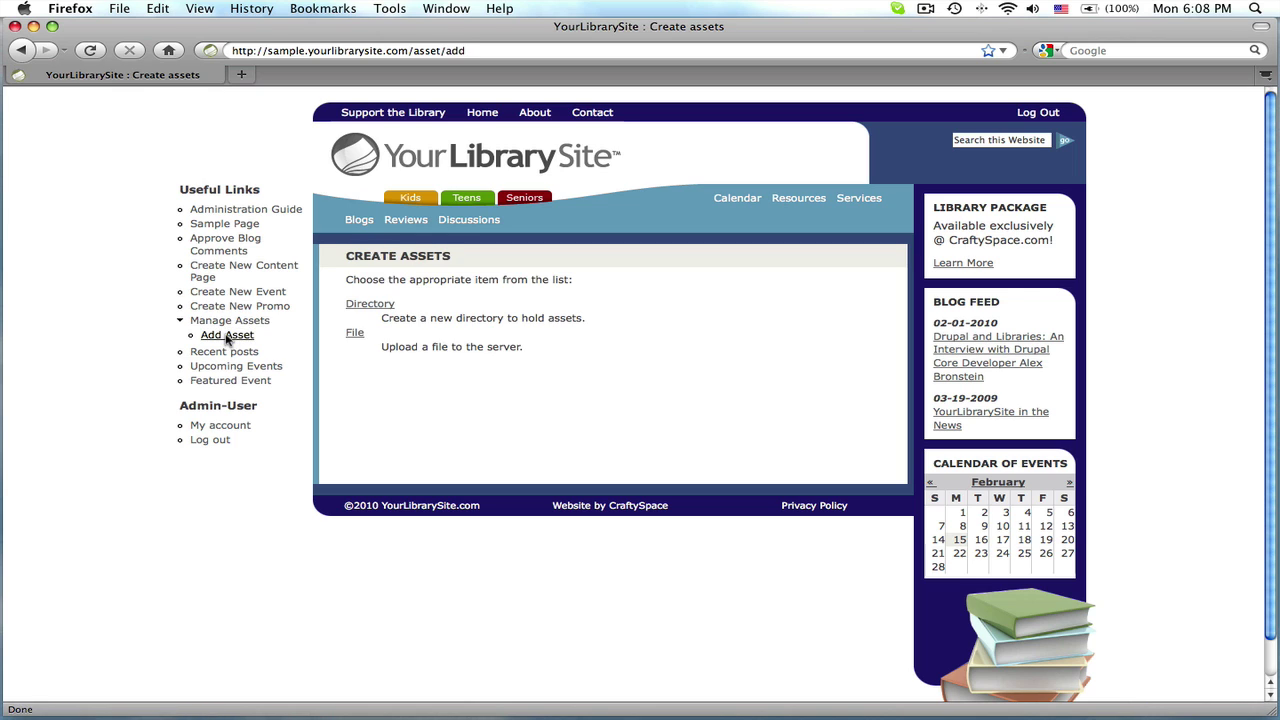
{"action": "left_click", "coordinate": [355, 336]}
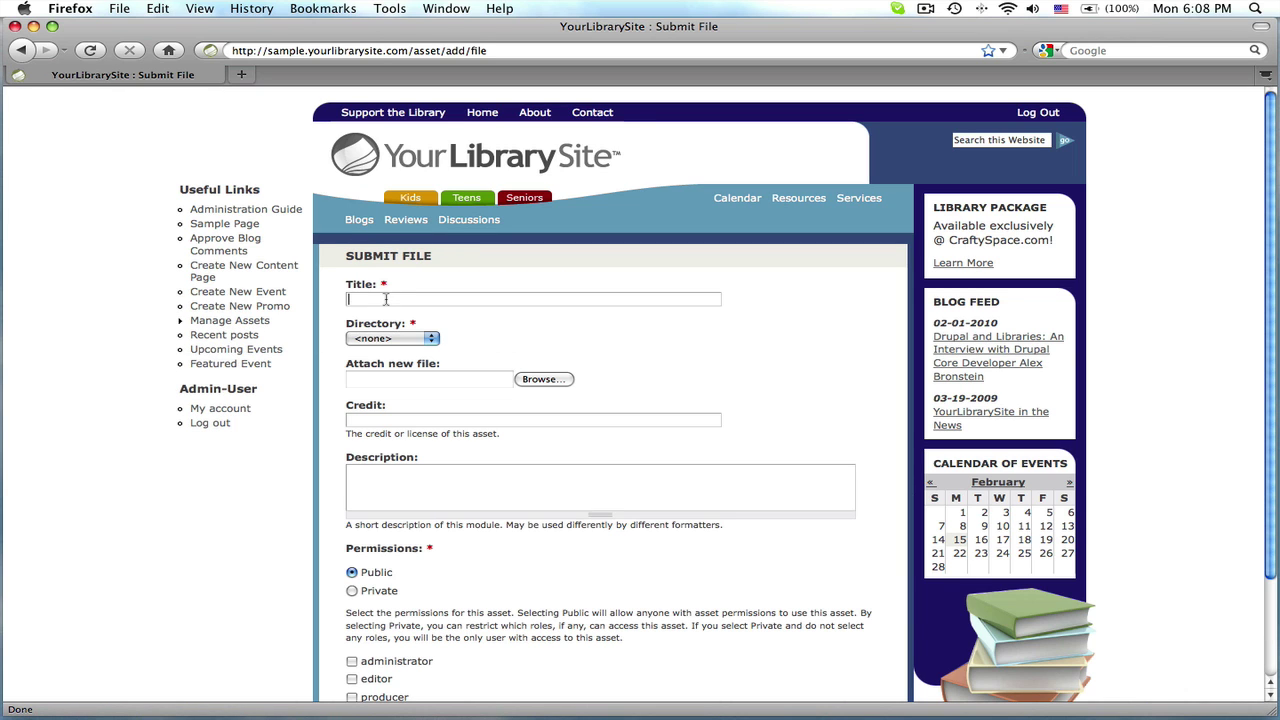
{"action": "left_click", "coordinate": [349, 299]}
{"action": "type", "text": "Jane Doe"}
- Open the Screencast Demo Page for editing and clear the Jefferson Library asset from its third section
{"action": "mouse_move", "coordinate": [537, 112]}
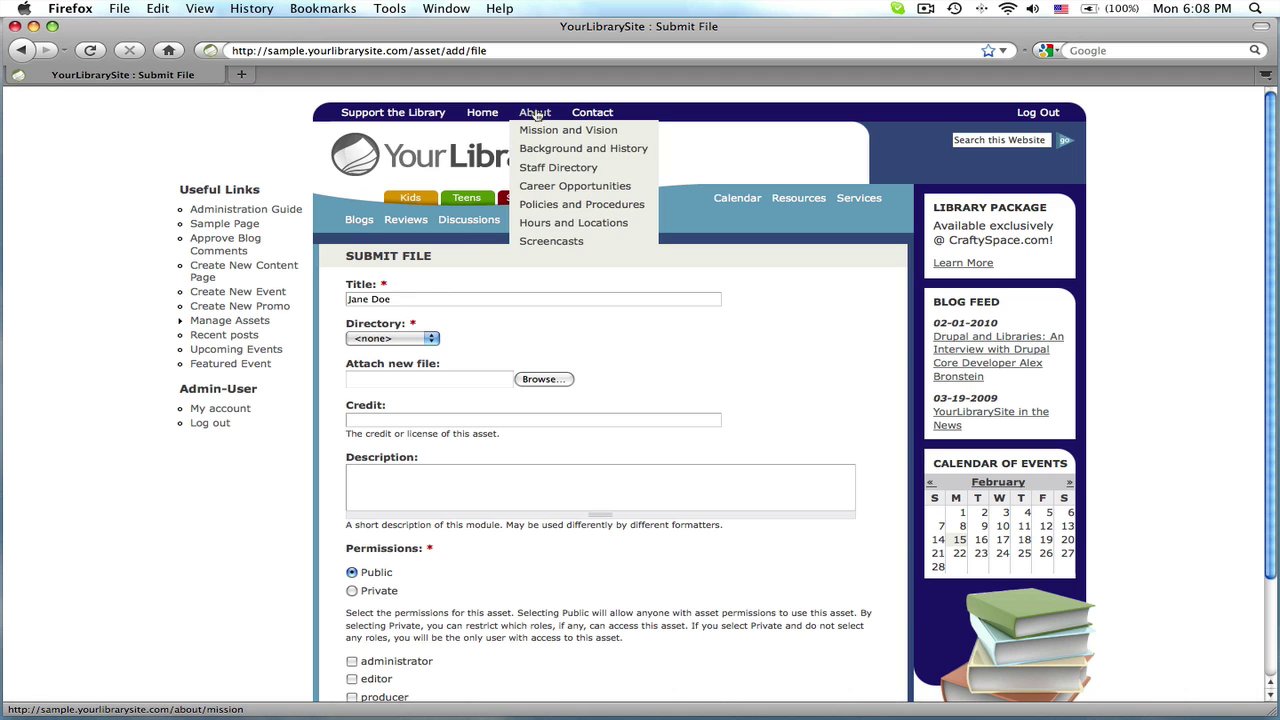
{"action": "left_click", "coordinate": [560, 243]}
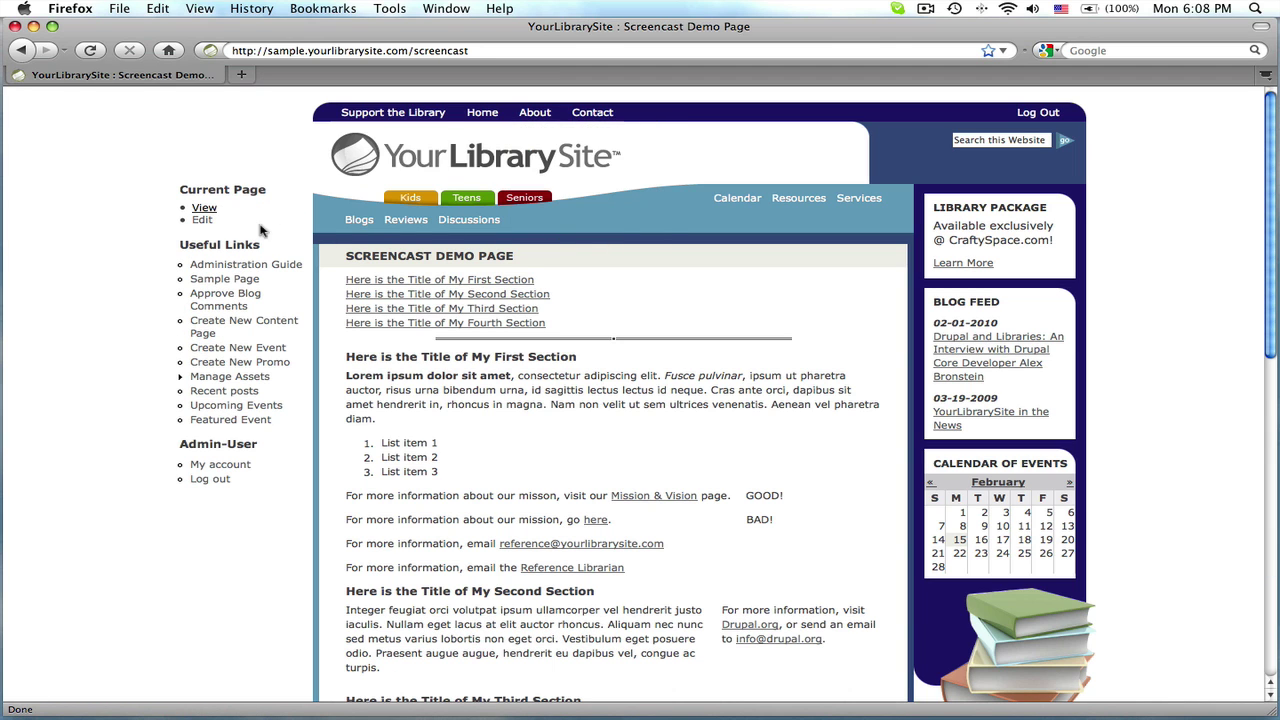
{"action": "left_click", "coordinate": [202, 220]}
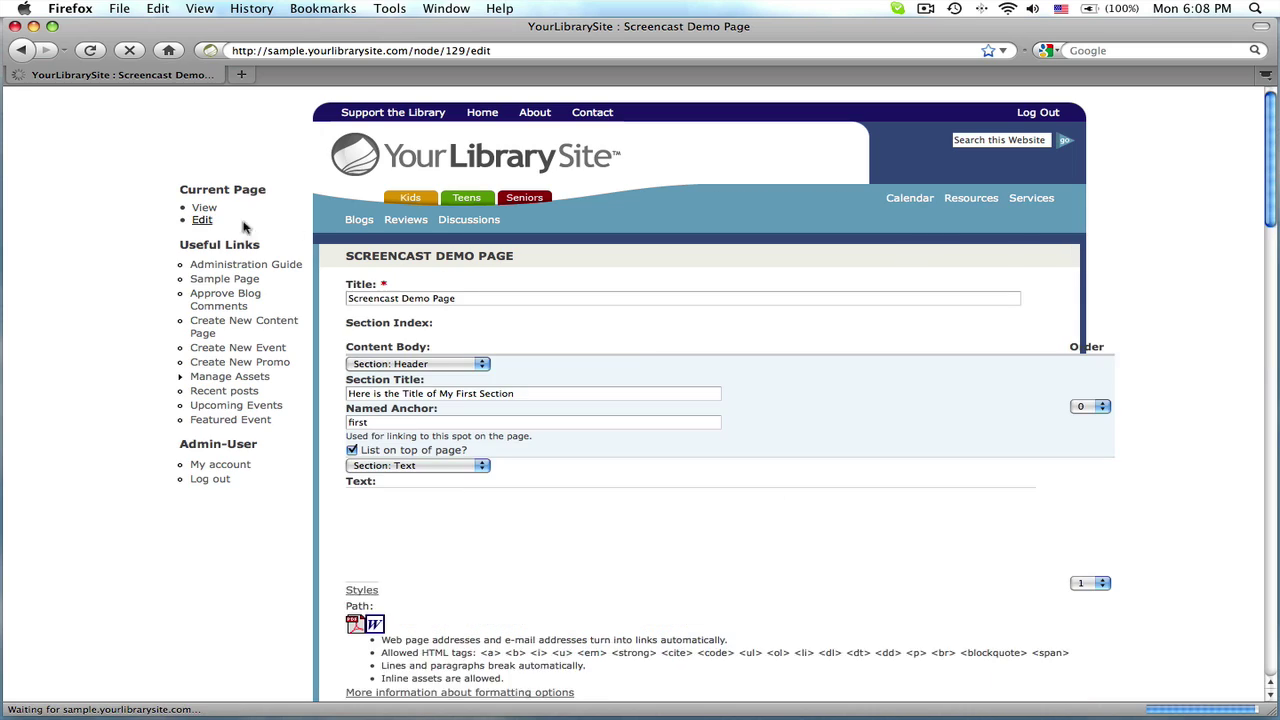
{"action": "left_click_drag", "start_coordinate": [1269, 204], "coordinate": [1267, 516]}
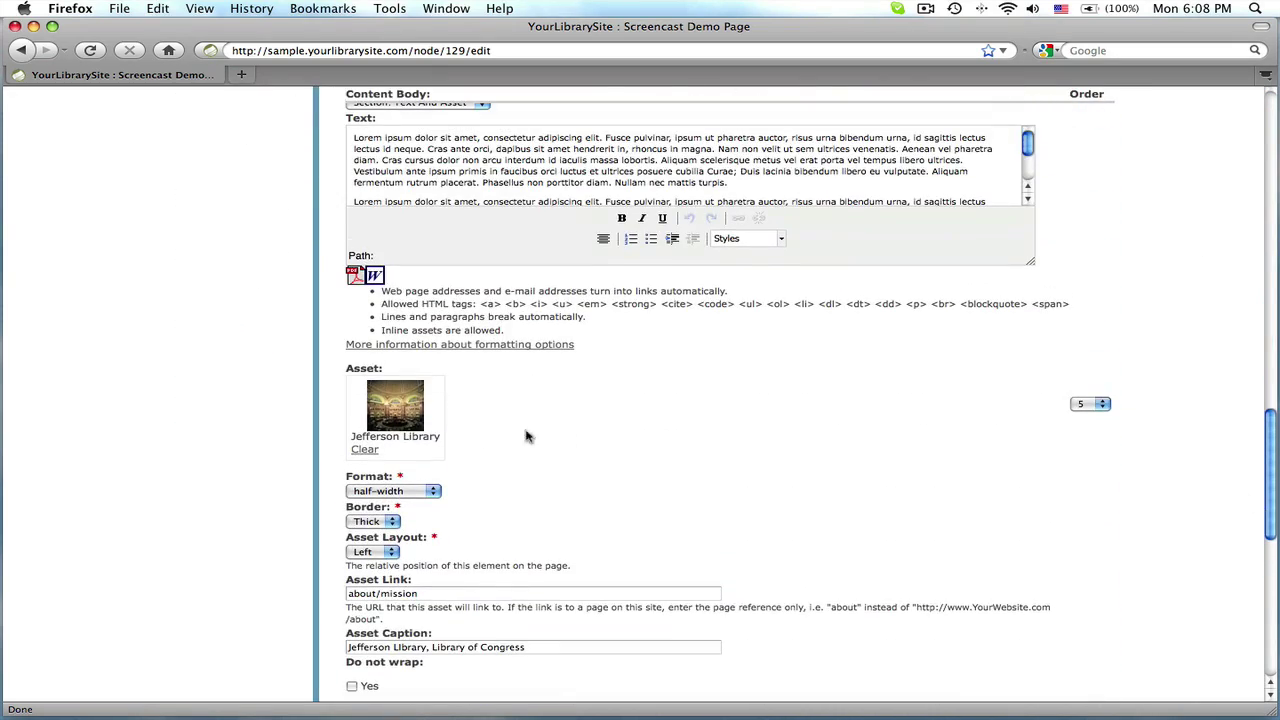
{"action": "left_click", "coordinate": [366, 451]}
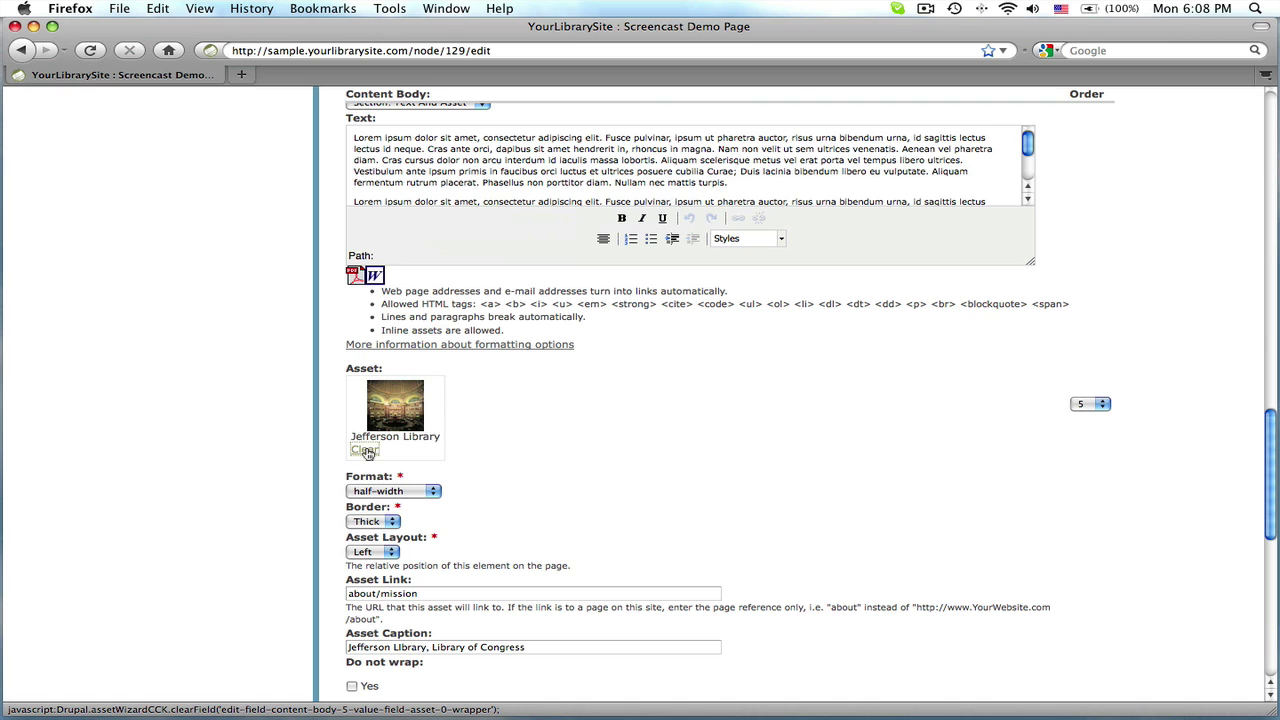
{"action": "left_click", "coordinate": [366, 451]}
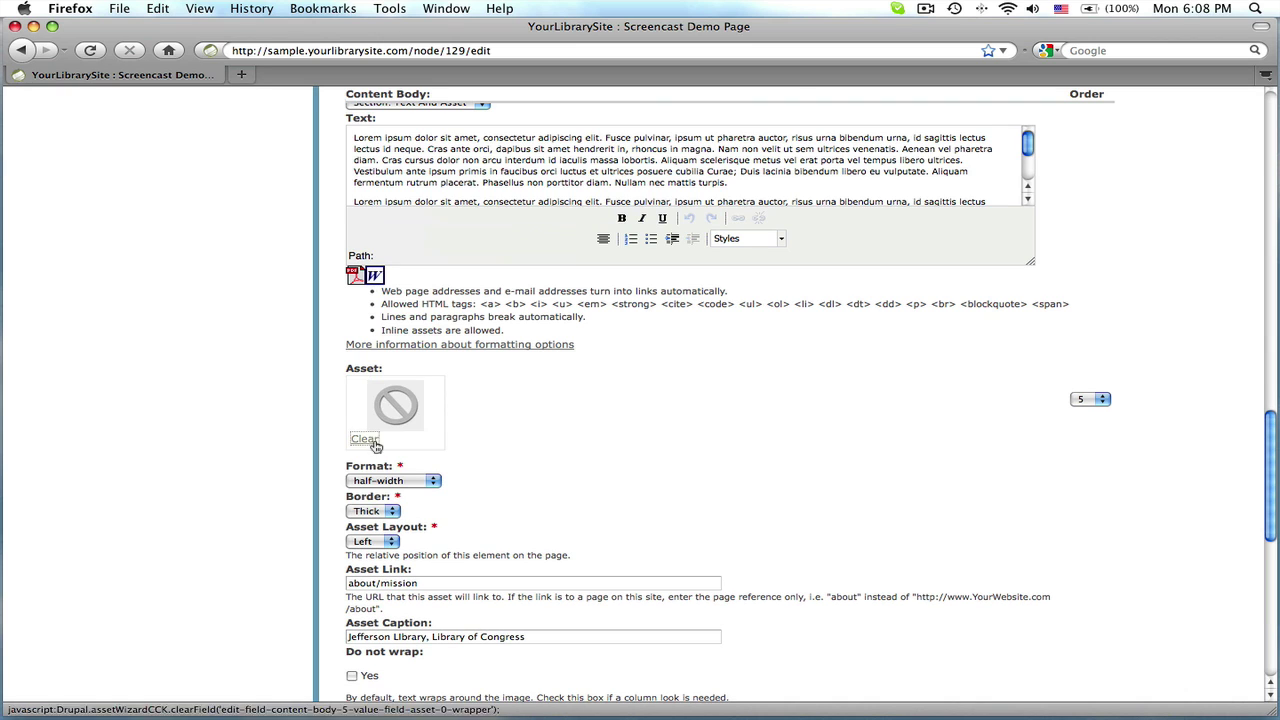
- Browse the existing assets for the emptied asset field and open the Staff Photos directory
{"action": "left_click", "coordinate": [396, 418]}
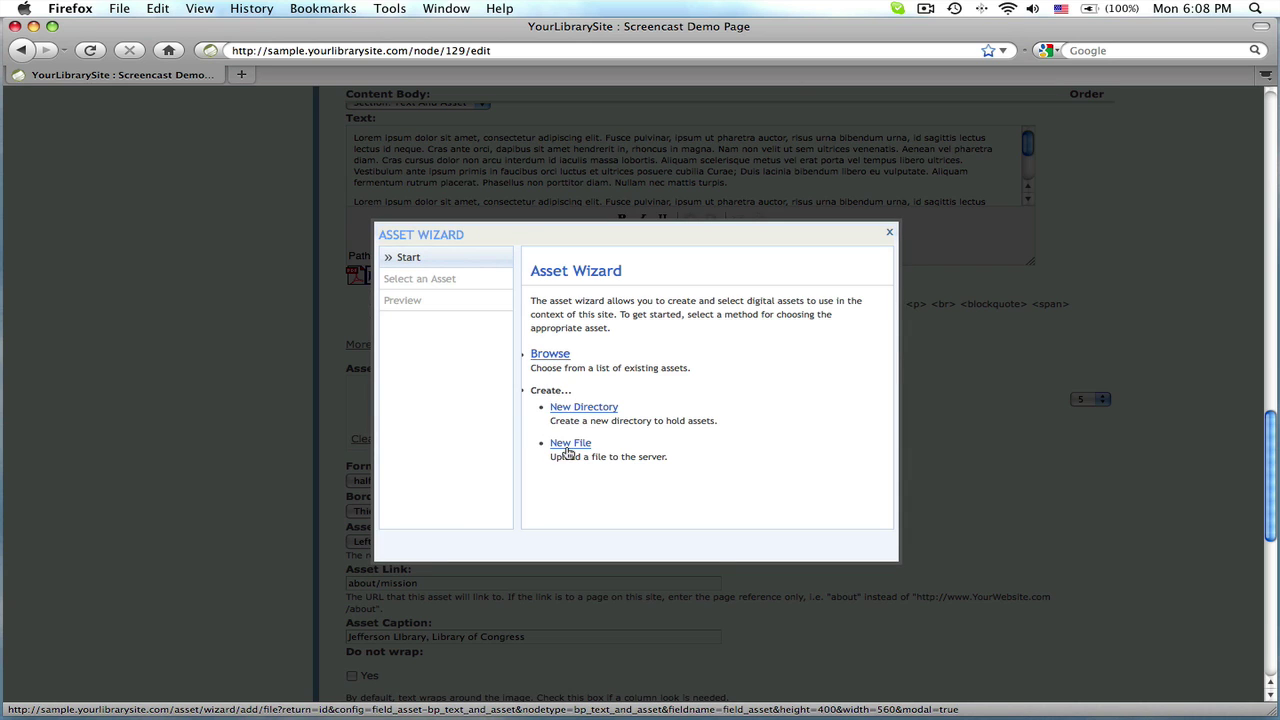
{"action": "left_click", "coordinate": [549, 357]}
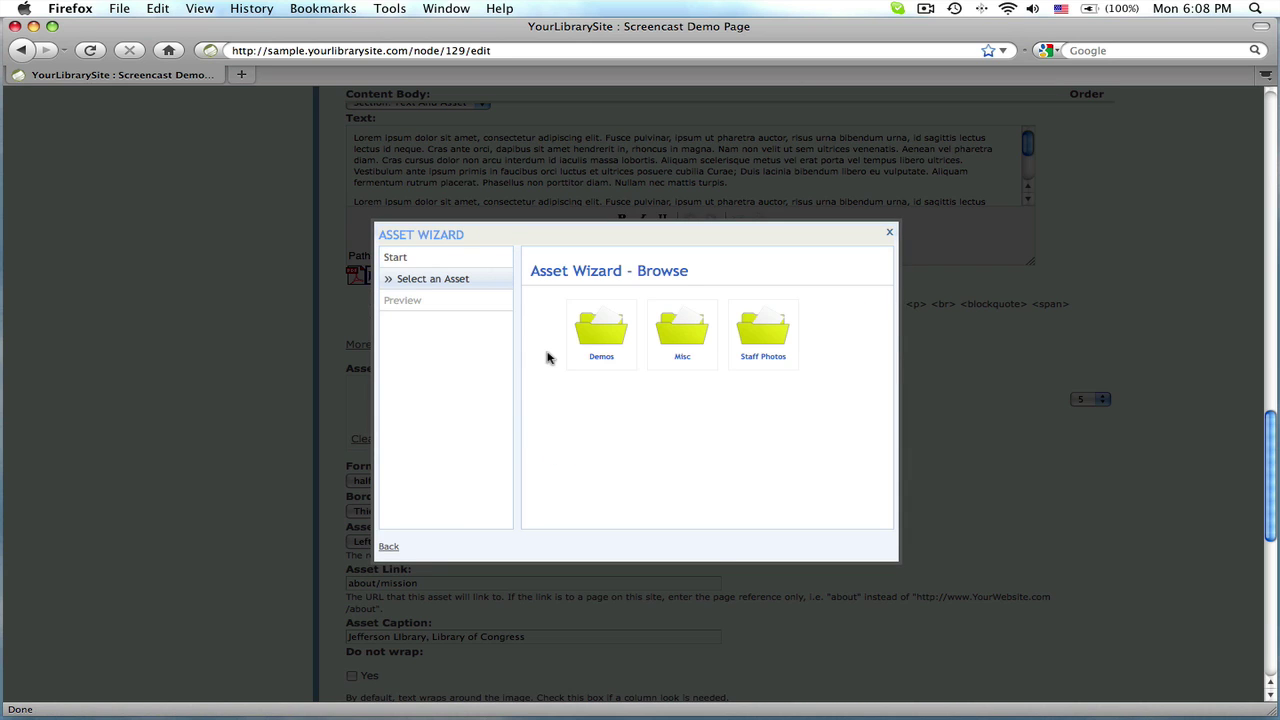
{"action": "left_click", "coordinate": [757, 342]}
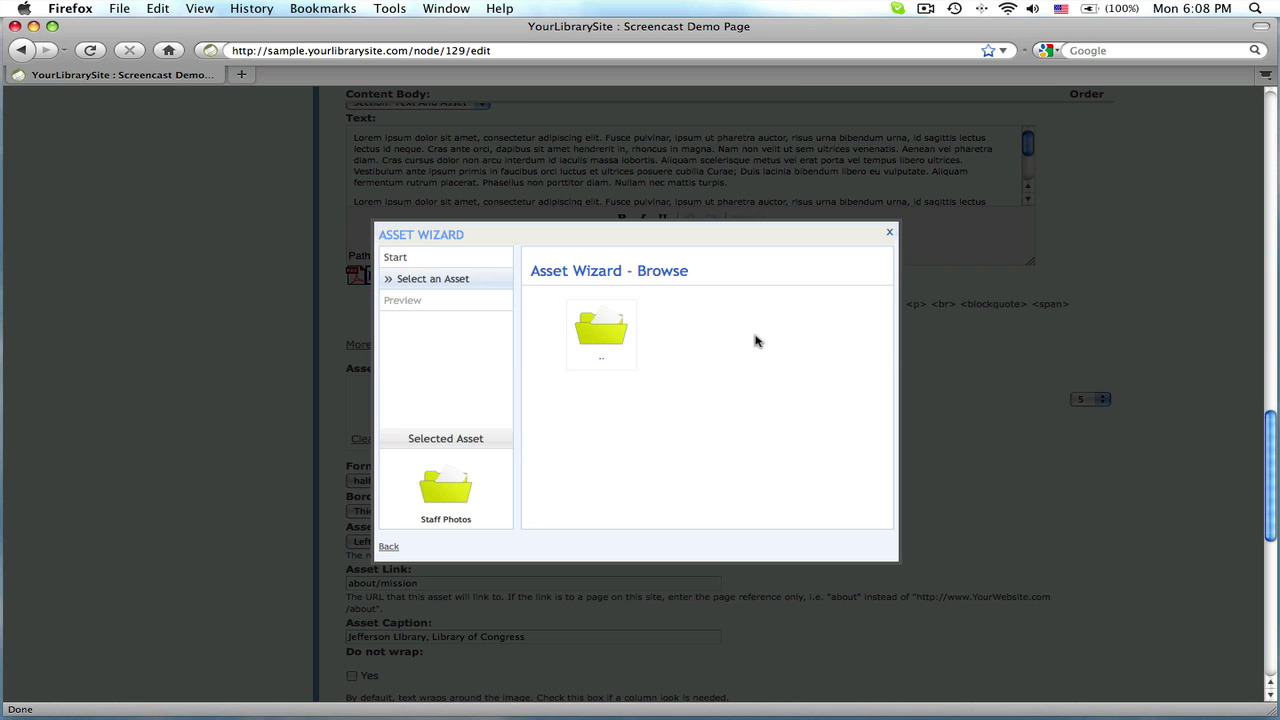